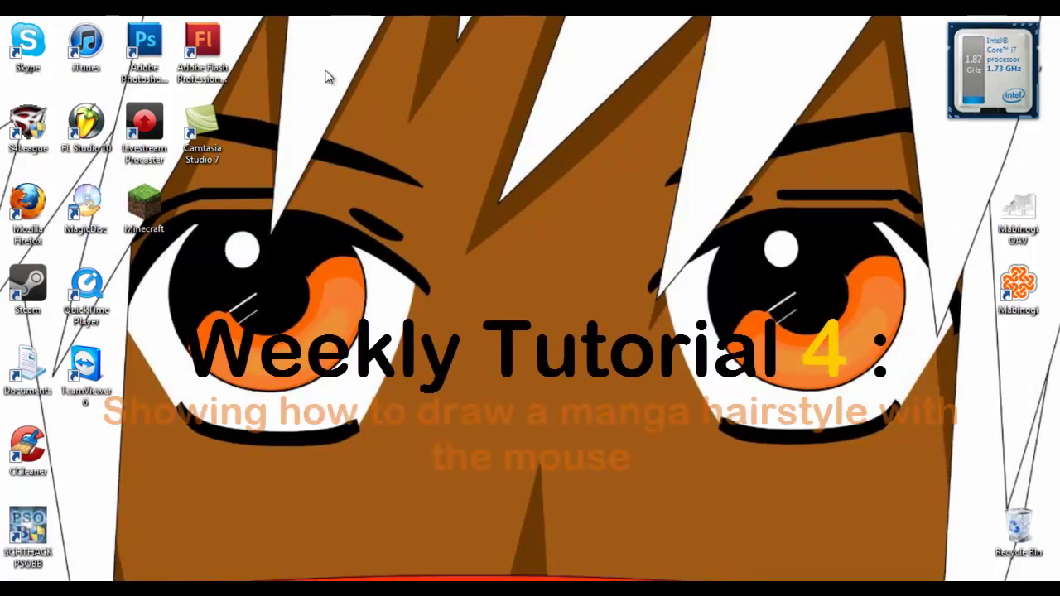
Launch Adobe Flash Professional CS5.5 from its desktop icon.
double_click(202, 46)
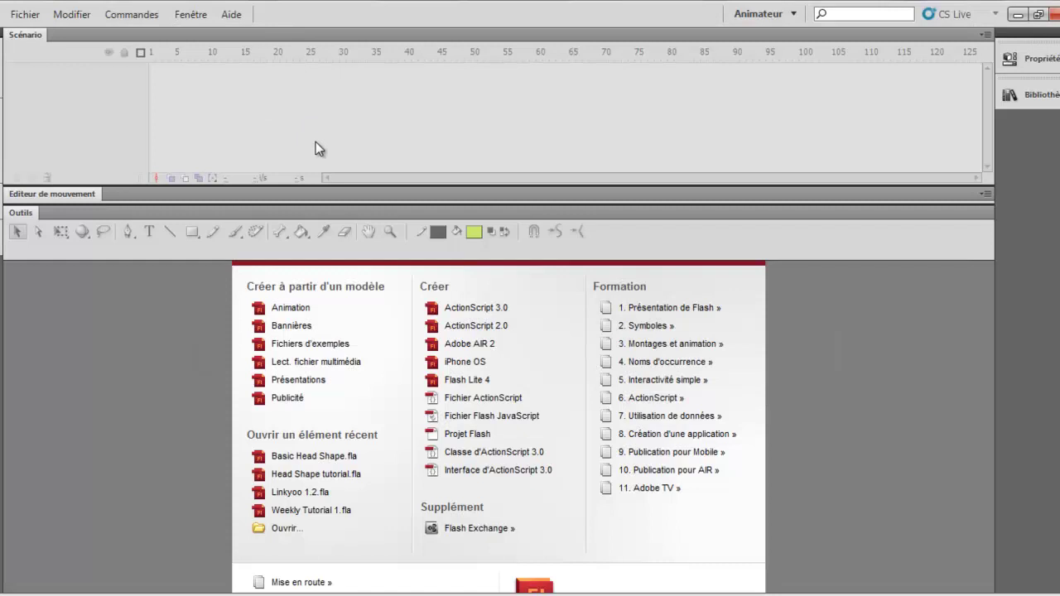
Open Basic Head Shape.fla from the recent items and zoom the stage to 200%.
left_click(334, 456)
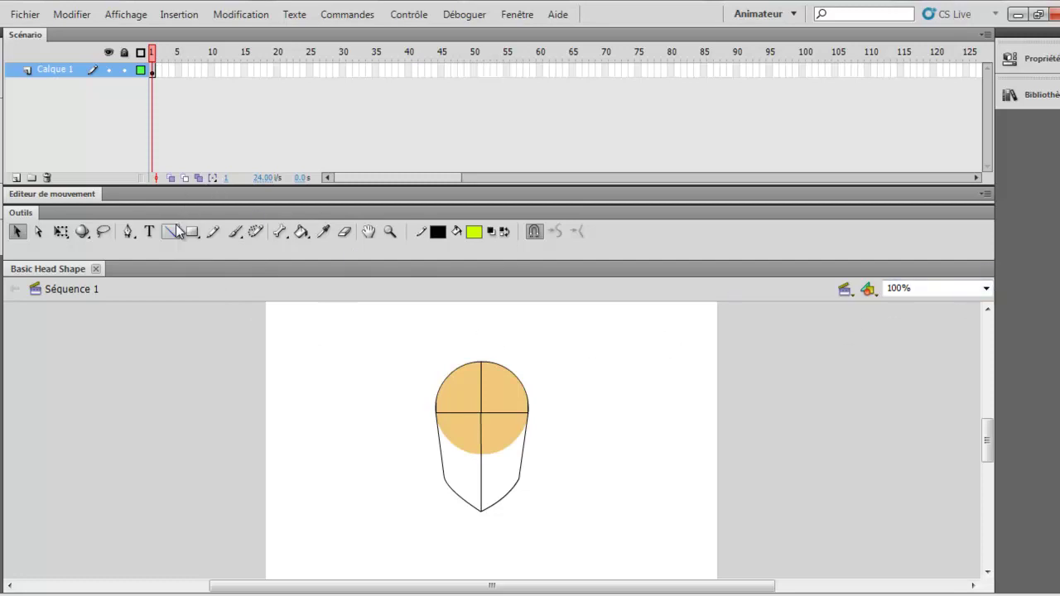
left_click(985, 288)
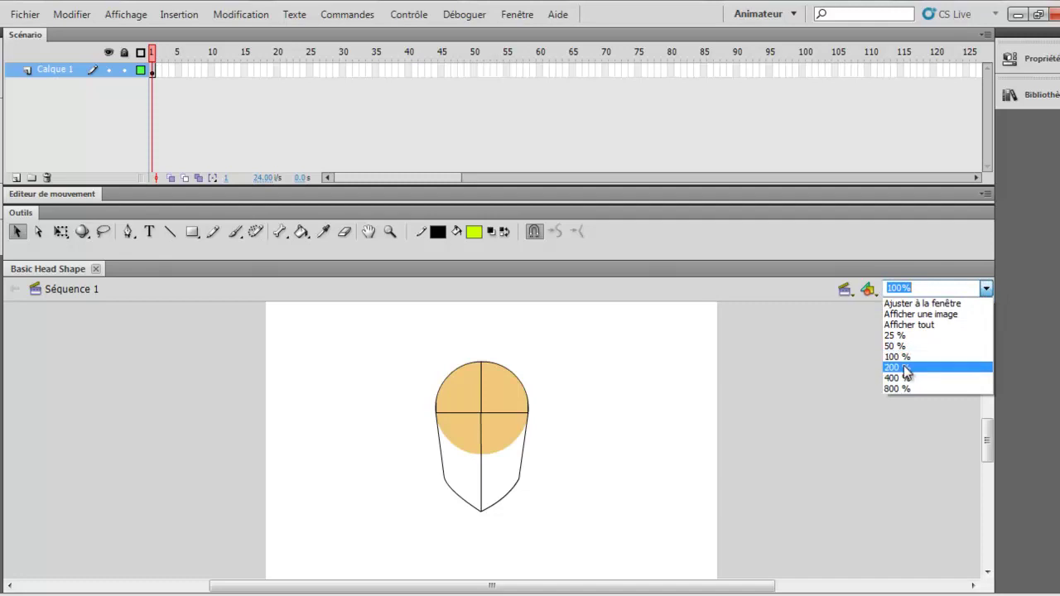
left_click(903, 367)
scroll(666, 349, "up", 2)
scroll(658, 353, "down", 2)
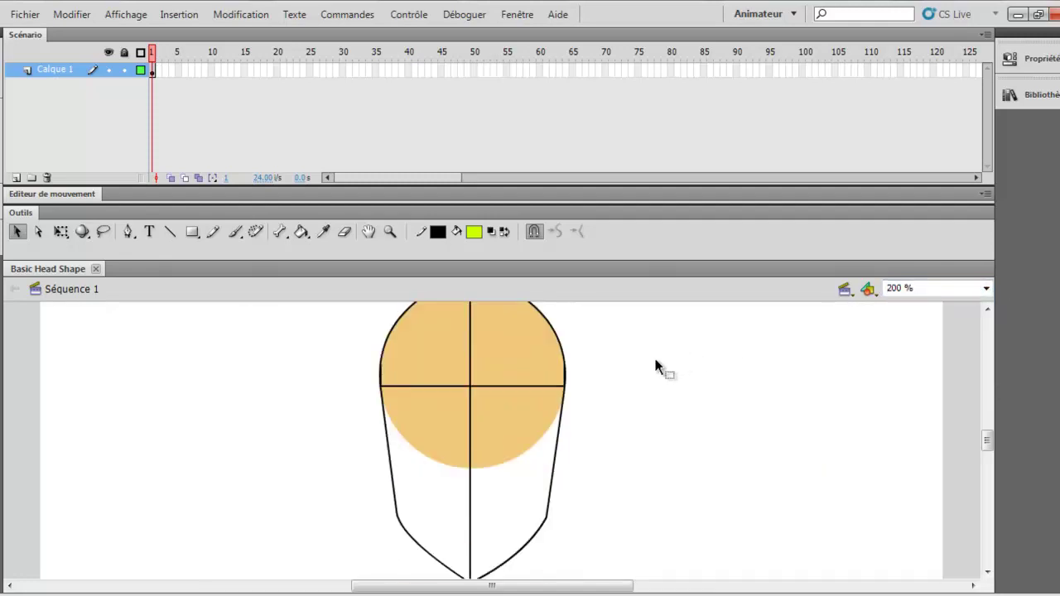
scroll(660, 365, "up", 2)
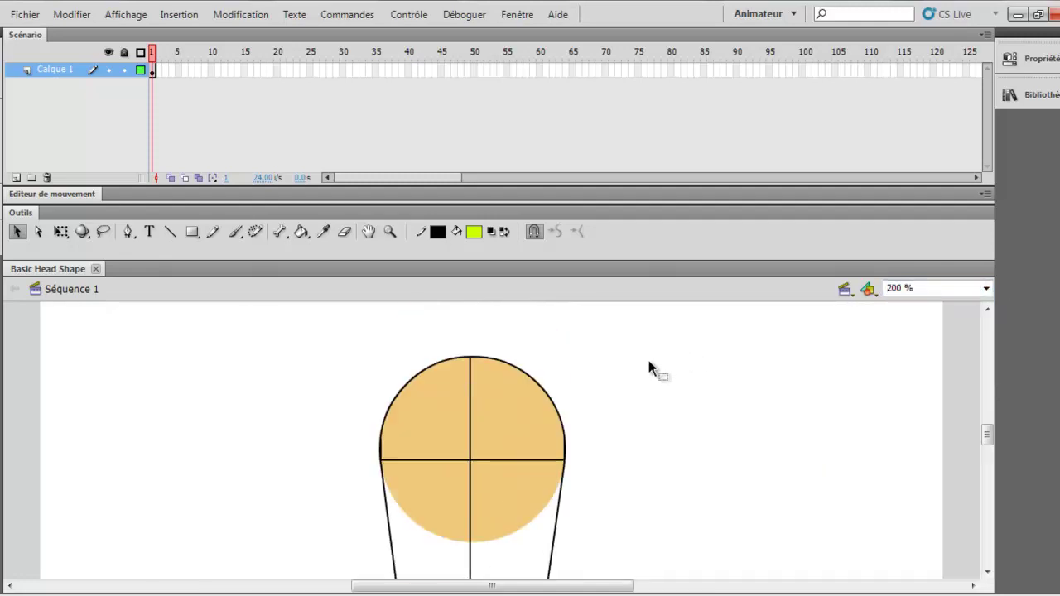
With the Line tool active, add a new layer above Calque 1 and name it 'Hair'.
left_click(171, 232)
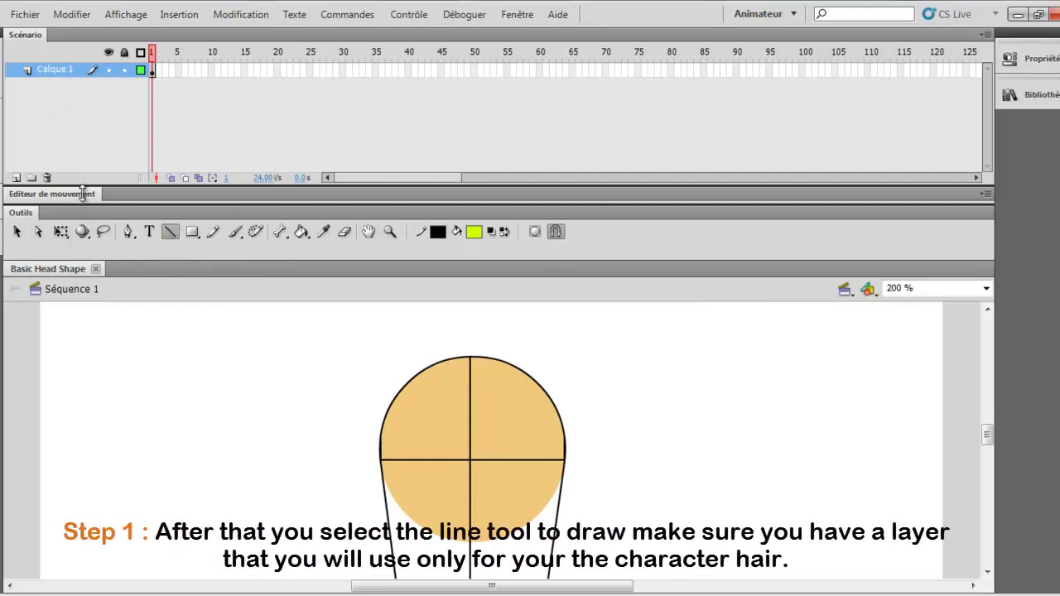
left_click(16, 177)
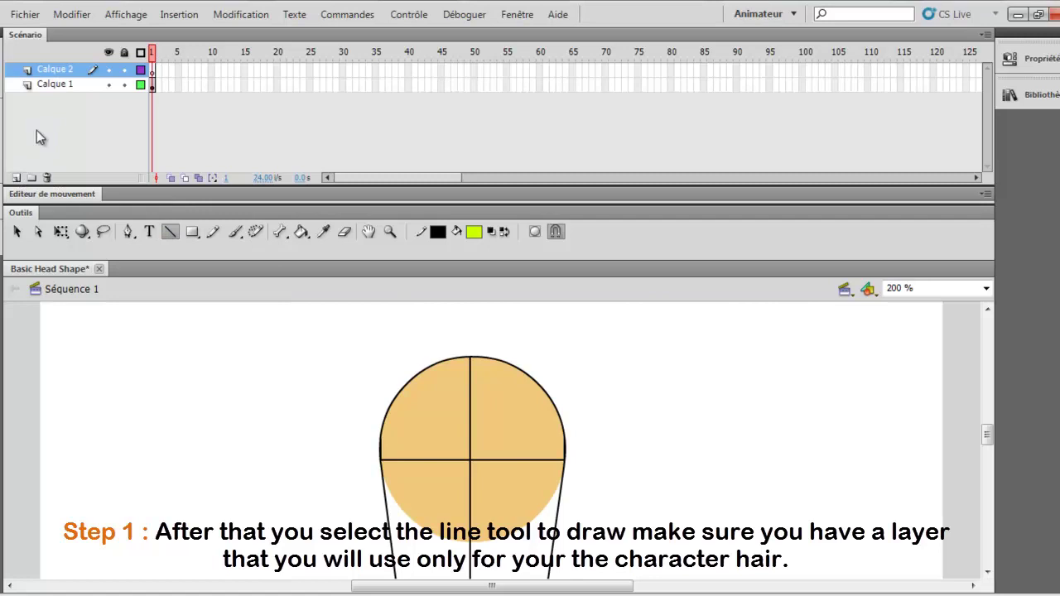
double_click(74, 70)
key("BackSpace")
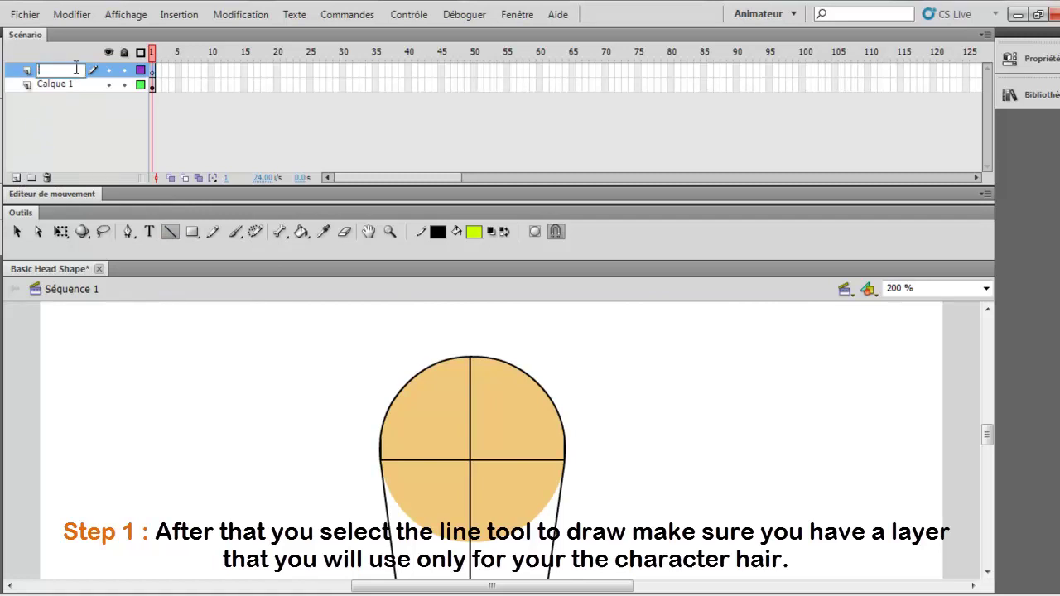
type("Hai")
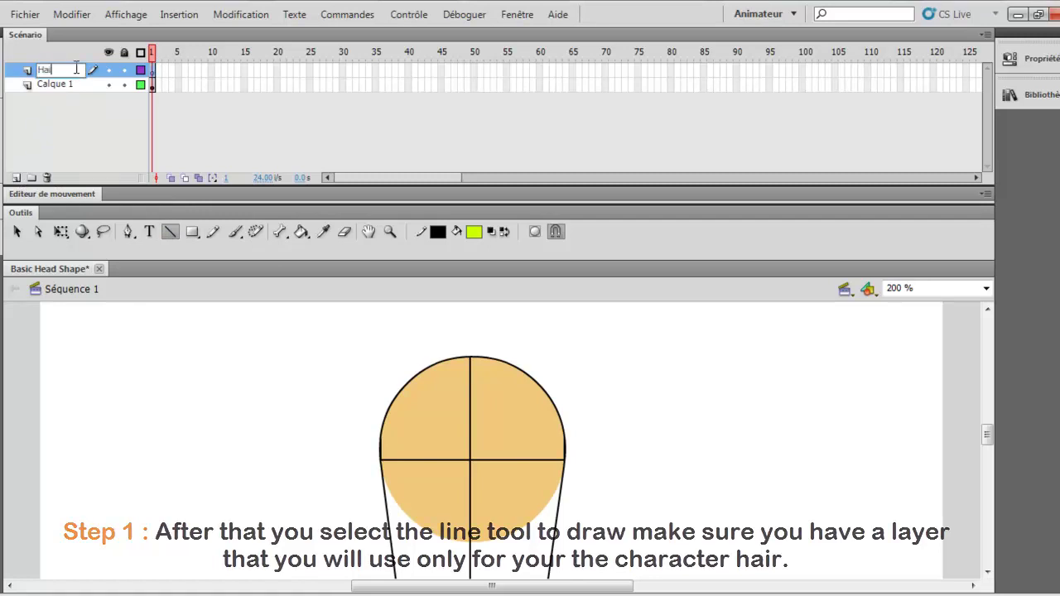
type("r")
key("Return")
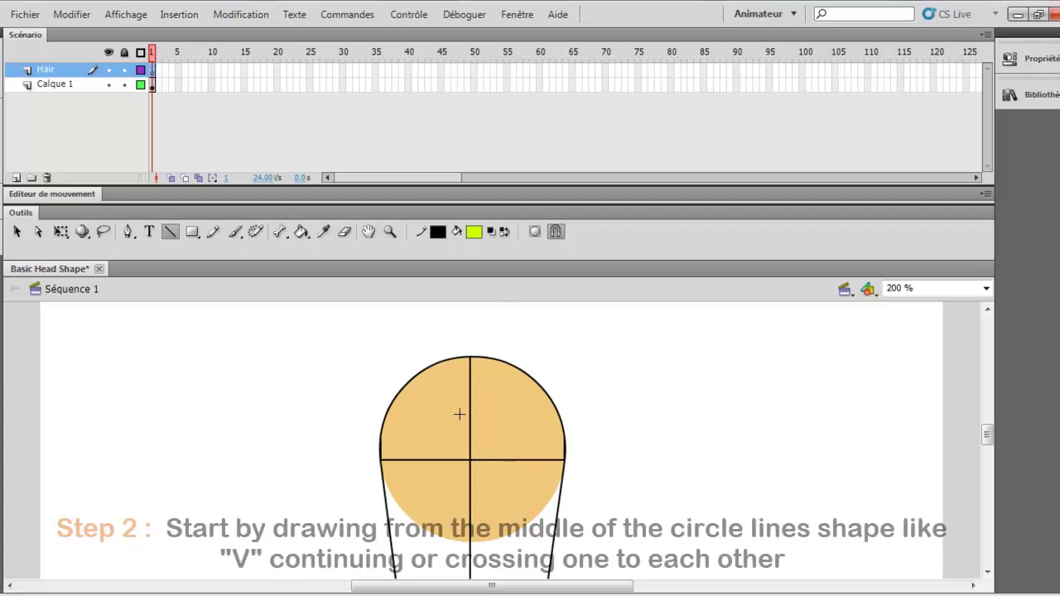
Draw connected V-shaped straight-line fringe strokes from the head's centre out to both sides.
left_click_drag(987, 435, 986, 439)
mouse_move(470, 435)
left_mouse_down()
mouse_move(491, 489)
mouse_move(494, 417)
mouse_move(524, 472)
mouse_move(518, 495)
mouse_move(519, 407)
mouse_move(539, 492)
mouse_move(554, 507)
left_mouse_up()
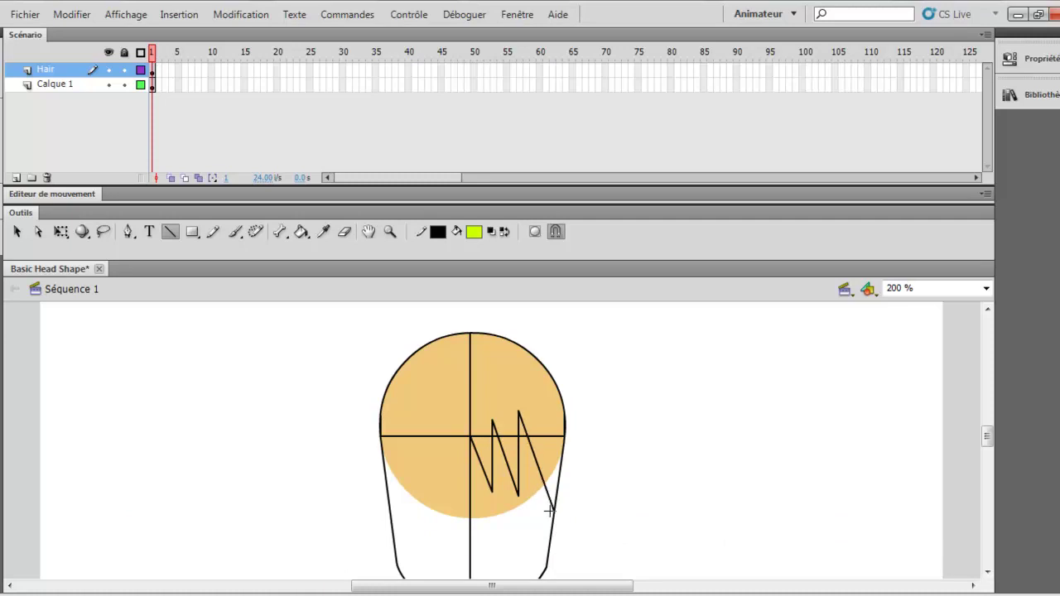
left_click_drag(543, 427, 566, 426)
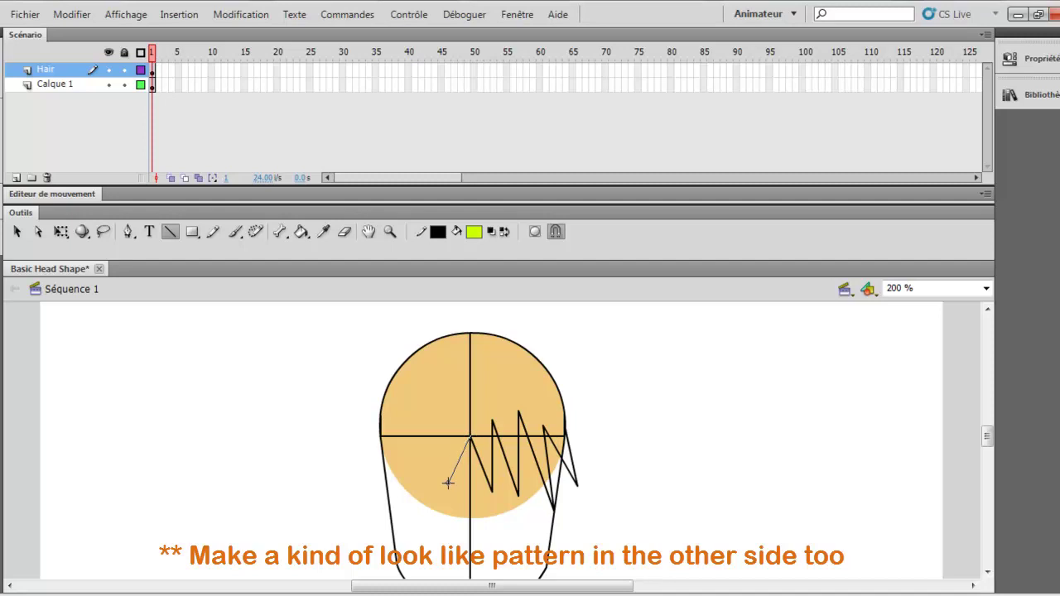
mouse_move(450, 493)
left_mouse_down()
mouse_move(448, 417)
mouse_move(414, 491)
mouse_move(437, 478)
mouse_move(441, 456)
mouse_move(419, 414)
mouse_move(411, 494)
left_mouse_up()
mouse_move(411, 494)
left_mouse_down()
mouse_move(401, 414)
mouse_move(377, 508)
mouse_move(381, 426)
mouse_move(380, 434)
left_mouse_up()
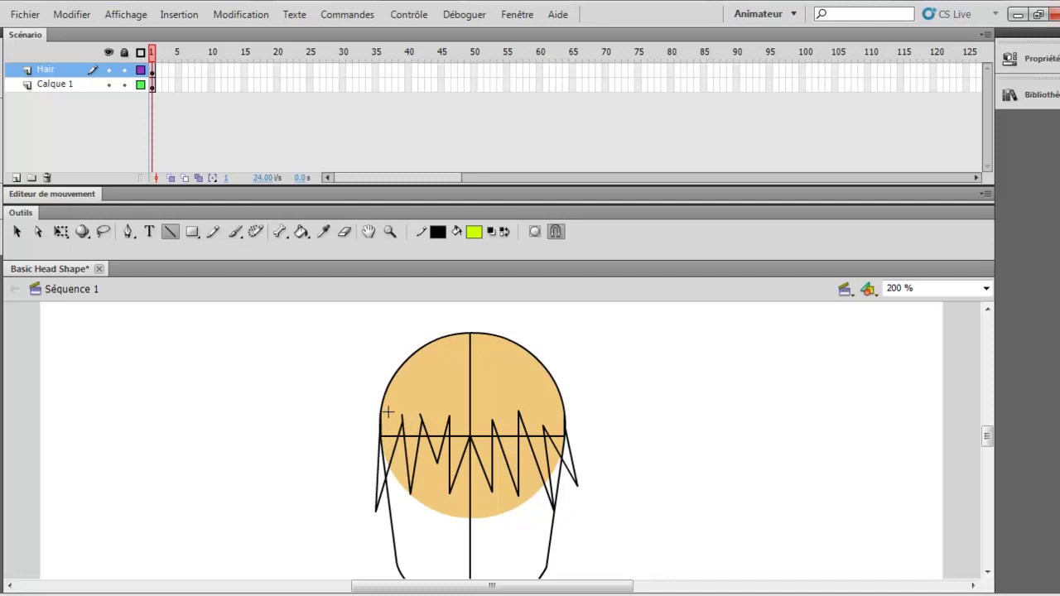
scroll(519, 451, "down", 3)
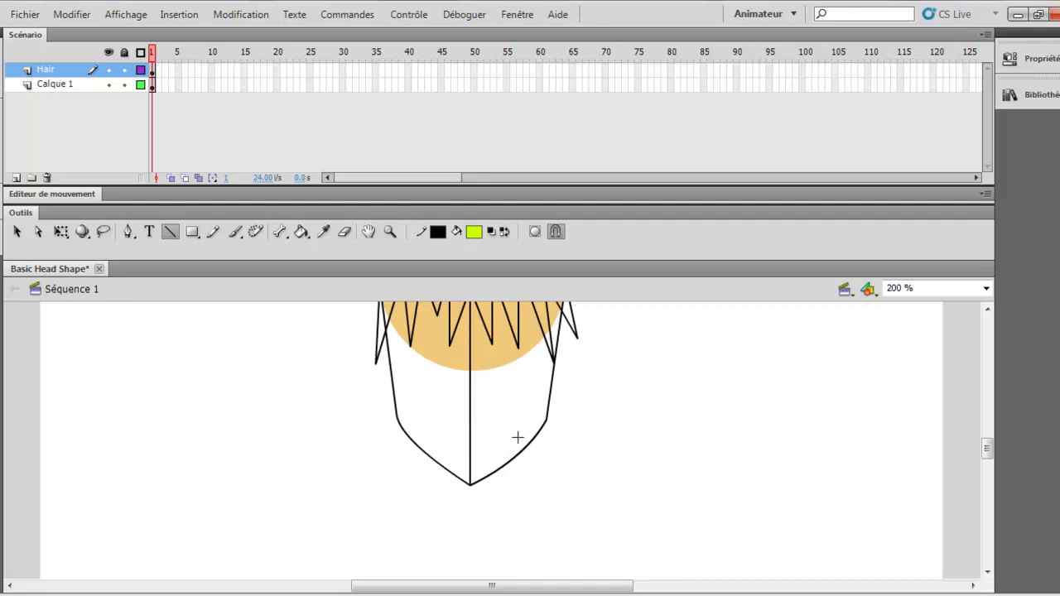
scroll(521, 435, "up", 3)
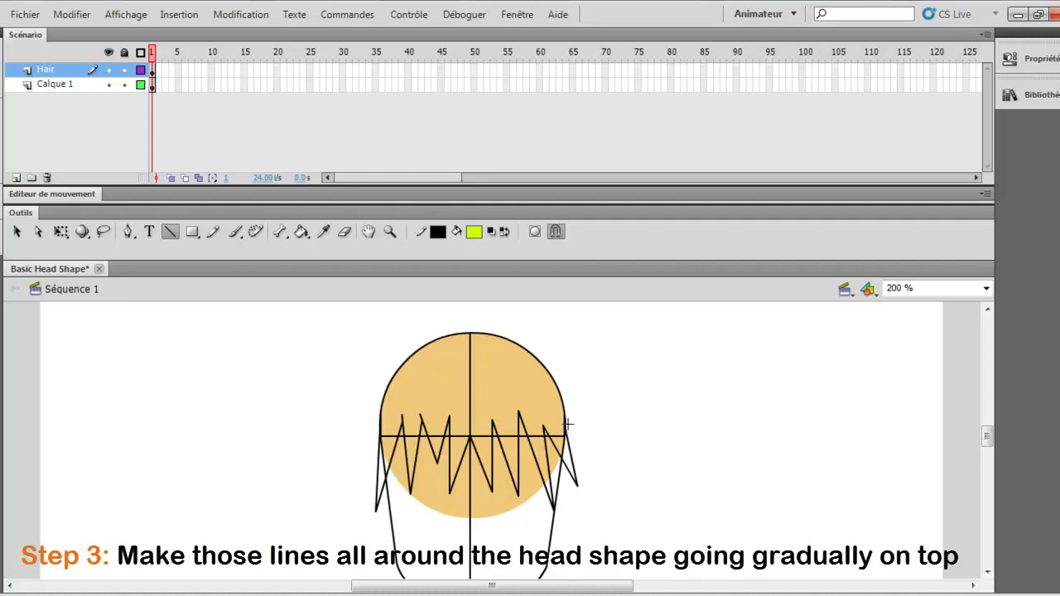
Draw jagged spike lines rising up the right side of the head.
mouse_move(567, 424)
left_mouse_down()
mouse_move(610, 444)
mouse_move(593, 447)
mouse_move(567, 376)
mouse_move(610, 398)
mouse_move(551, 345)
mouse_move(606, 344)
left_mouse_up()
left_click_drag(606, 344, 576, 313)
scroll(570, 331, "up", 2)
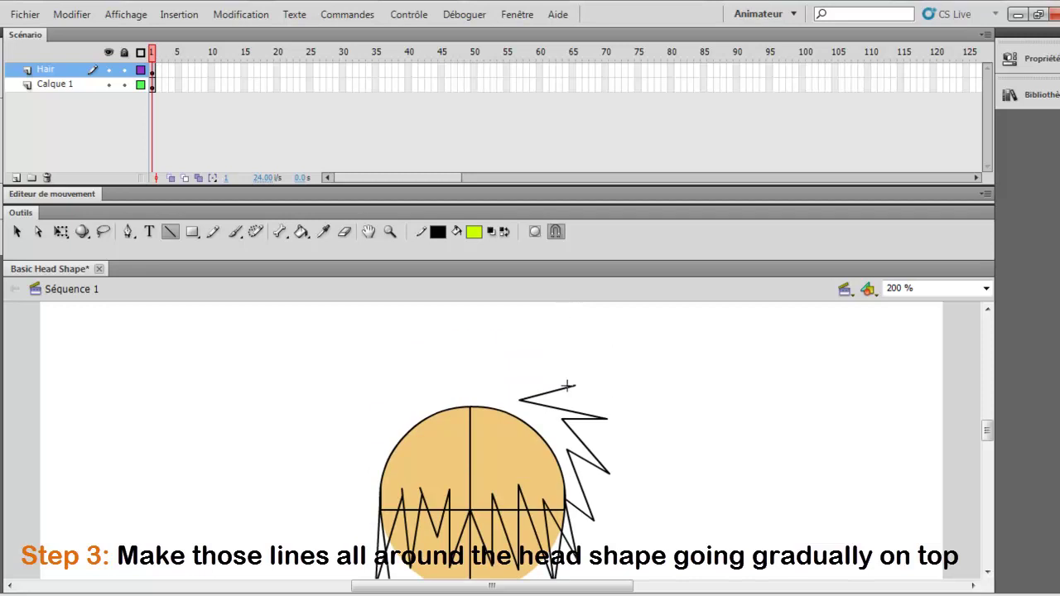
Draw the top hairline and the spiky outline up the upper left side.
mouse_move(575, 386)
left_mouse_down()
mouse_move(425, 381)
mouse_move(418, 399)
mouse_move(442, 382)
left_mouse_up()
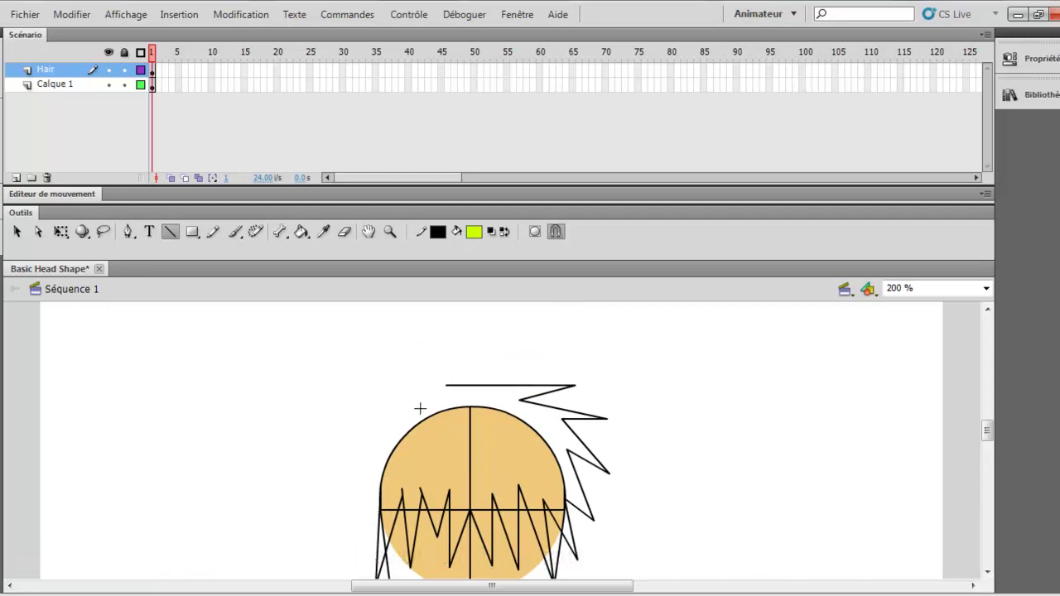
left_click_drag(380, 502, 350, 534)
mouse_move(350, 534)
left_mouse_down()
mouse_move(350, 492)
mouse_move(367, 462)
mouse_move(339, 462)
mouse_move(367, 457)
mouse_move(401, 420)
mouse_move(399, 409)
mouse_move(447, 384)
left_mouse_up()
scroll(520, 412, "down", 3)
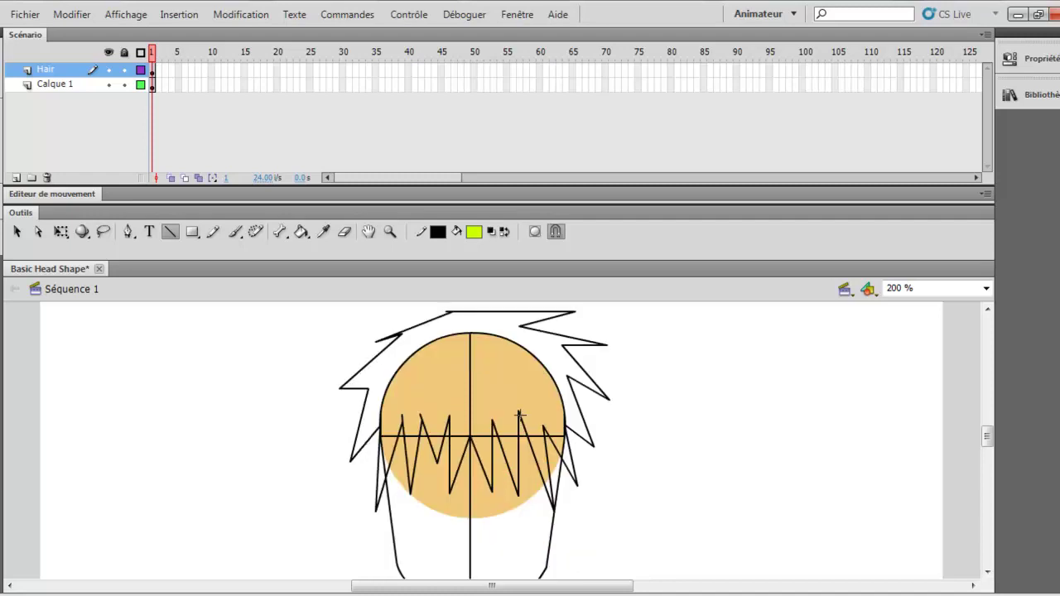
scroll(497, 421, "up", 3)
scroll(447, 402, "down", 3)
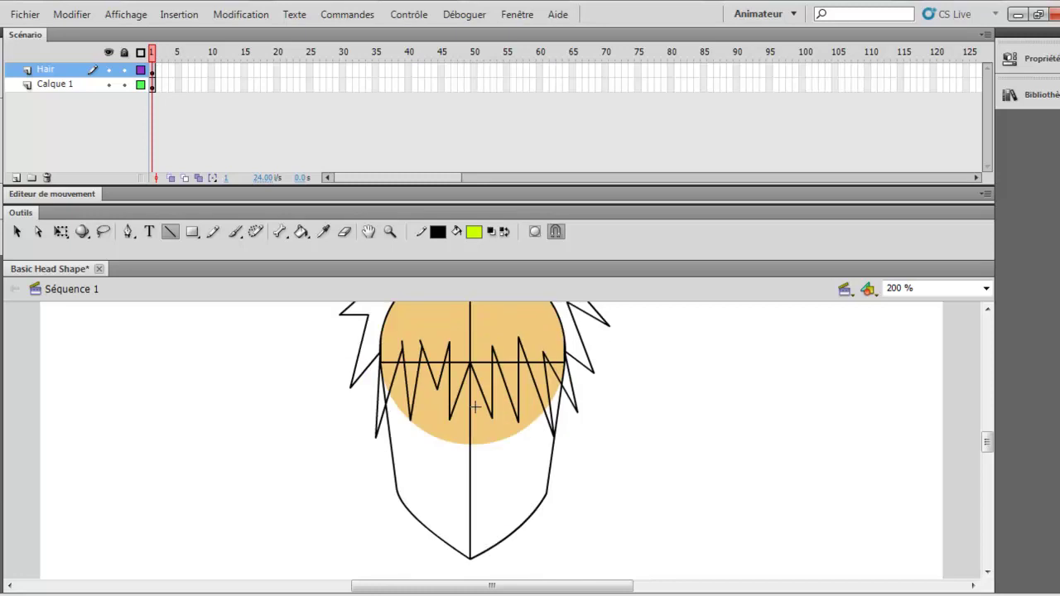
scroll(447, 403, "up", 3)
With the Selection tool, curve the top-left, right spike, flat top and left spike hair strokes.
left_click(16, 232)
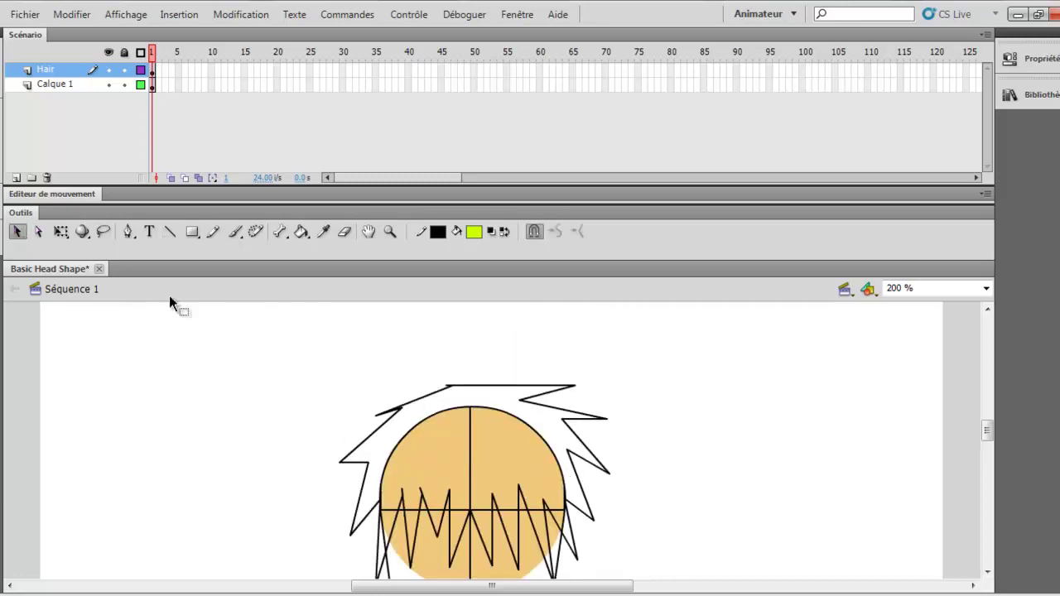
left_click(452, 388)
left_click_drag(452, 388, 449, 381)
scroll(665, 401, "down", 5)
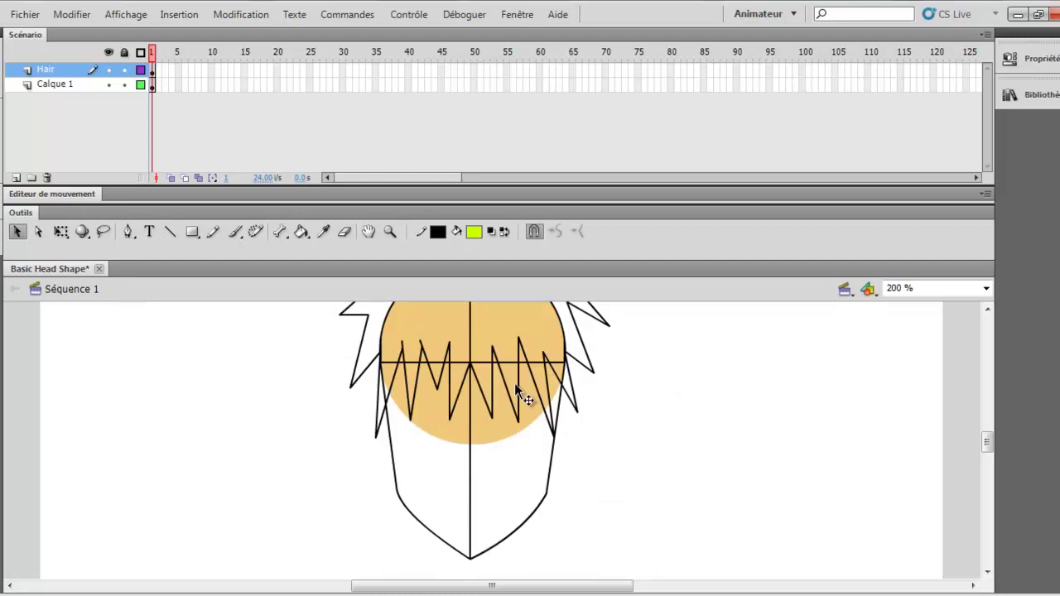
scroll(712, 429, "up", 5)
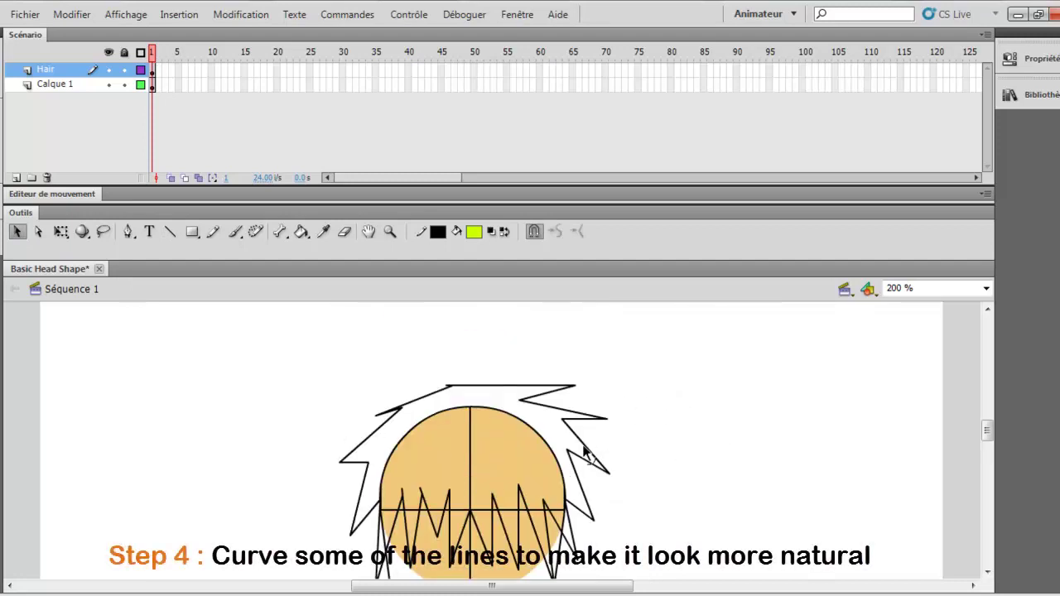
left_click_drag(588, 449, 580, 439)
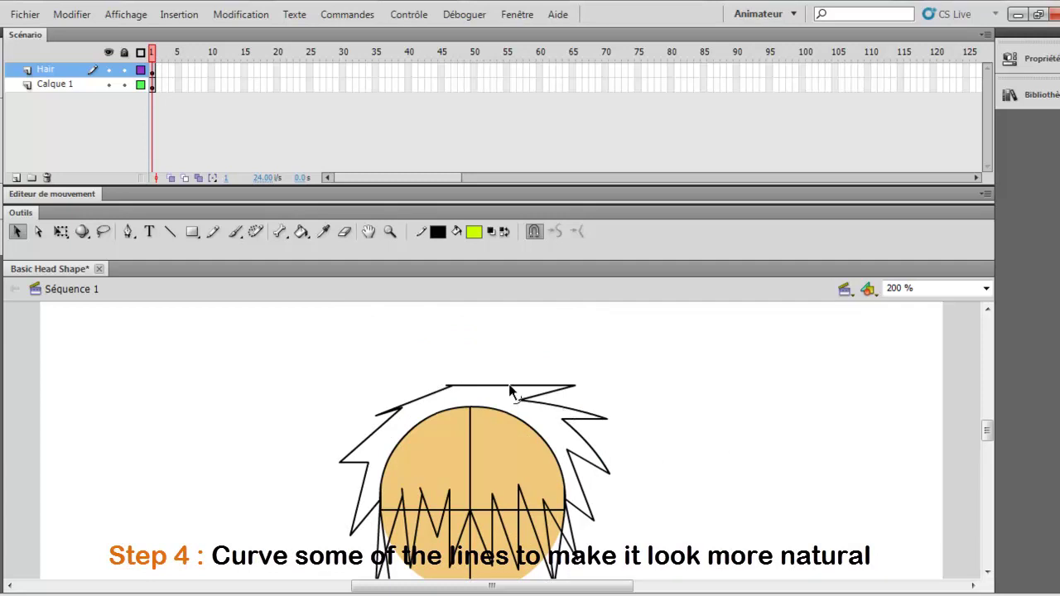
left_click_drag(514, 385, 514, 382)
left_click_drag(420, 401, 416, 394)
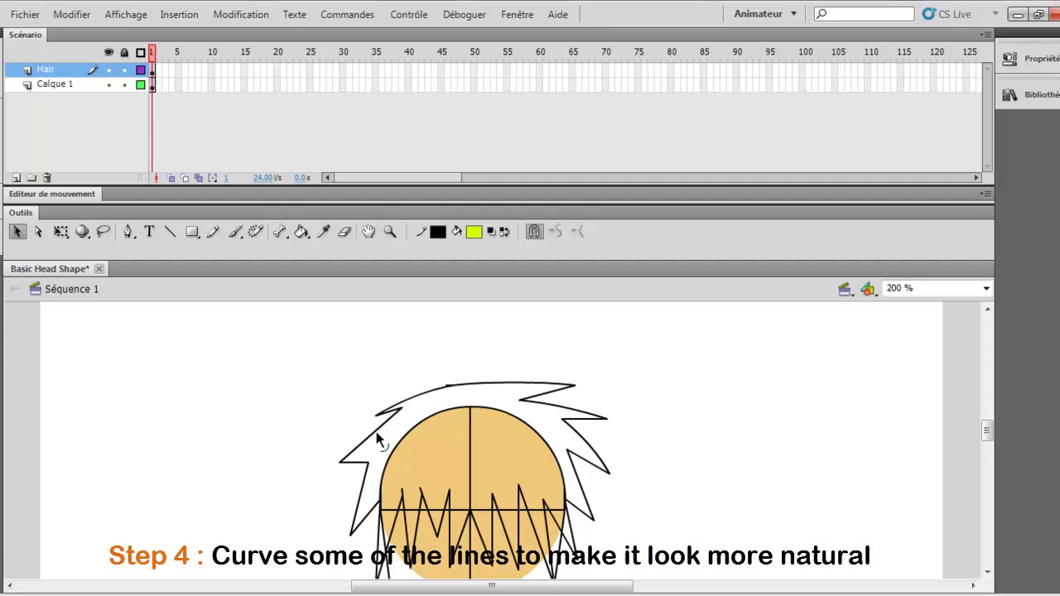
mouse_move(362, 490)
left_mouse_down()
mouse_move(355, 495)
mouse_move(374, 469)
mouse_move(406, 466)
mouse_move(430, 445)
mouse_move(420, 418)
mouse_move(423, 429)
left_mouse_up()
scroll(380, 500, "down", 3)
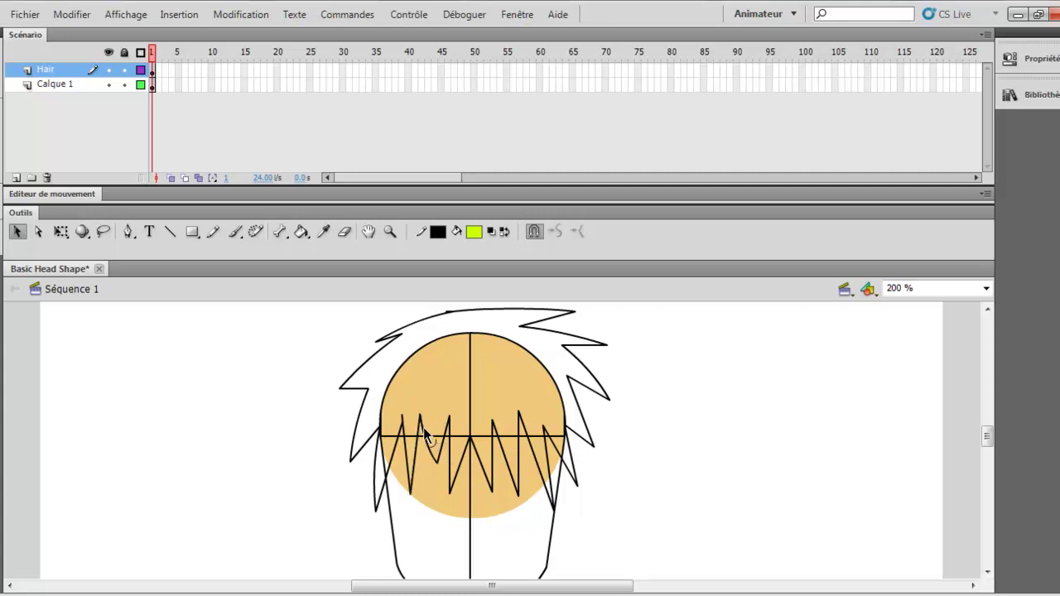
Drag the centre and right fringe spike strokes and corners so the outline lines meet.
scroll(499, 466, "down", 2)
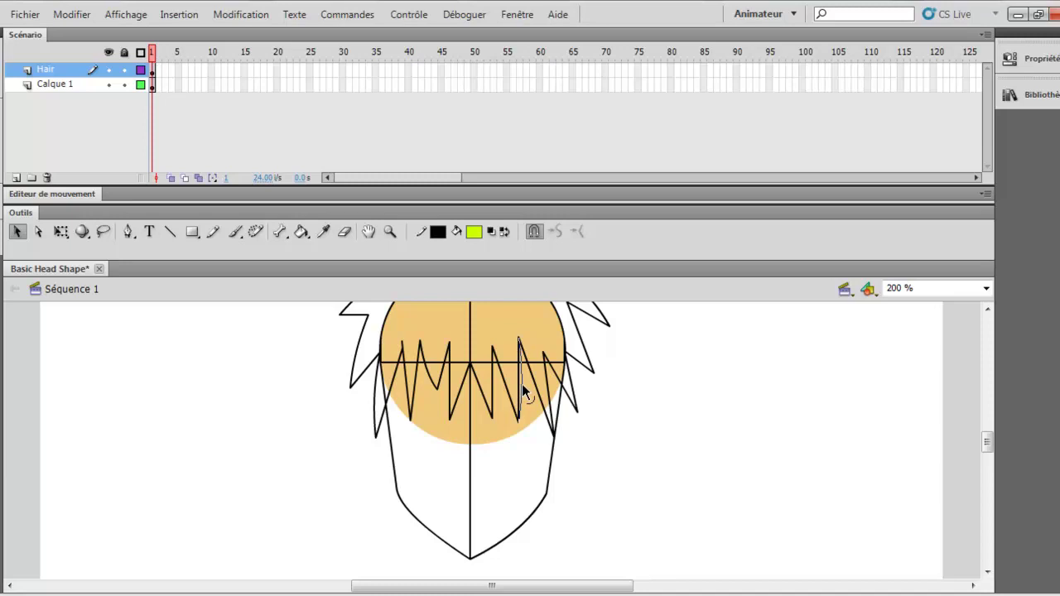
left_click_drag(521, 383, 522, 383)
left_click_drag(553, 391, 555, 404)
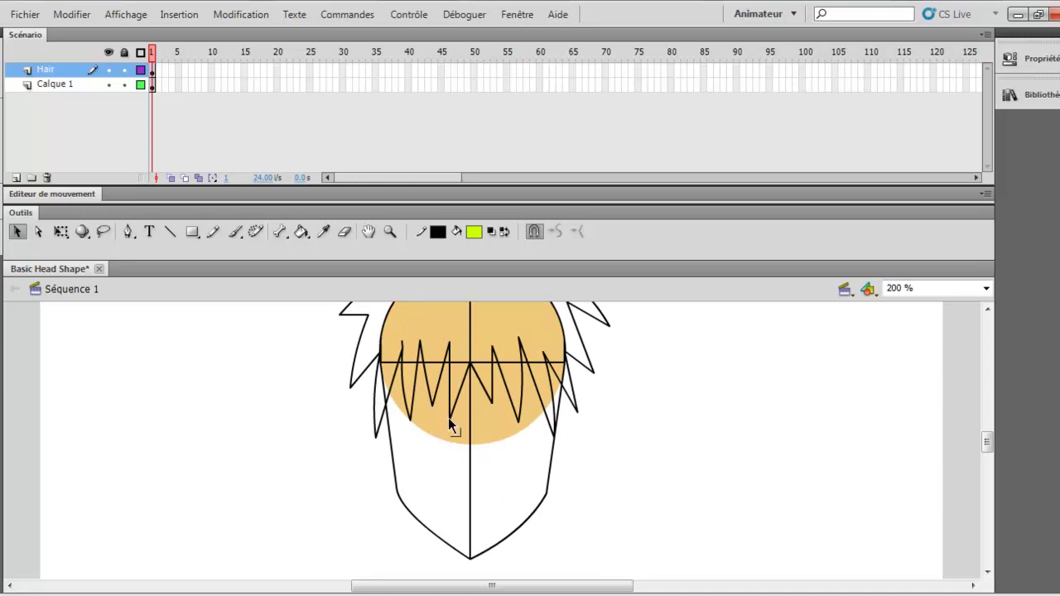
left_click_drag(517, 419, 515, 408)
scroll(555, 436, "down", 2)
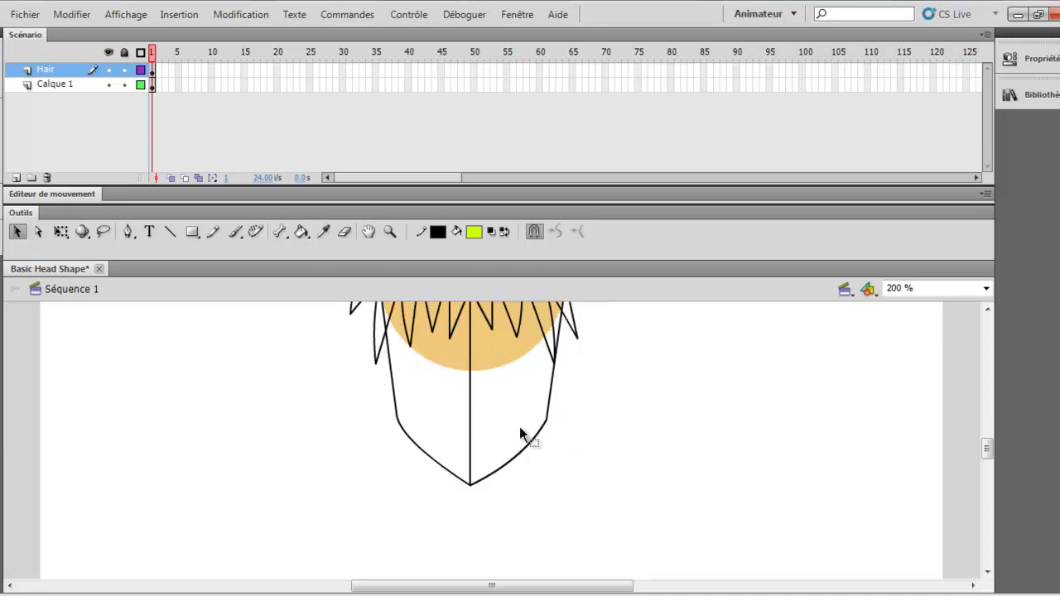
scroll(562, 448, "up", 2)
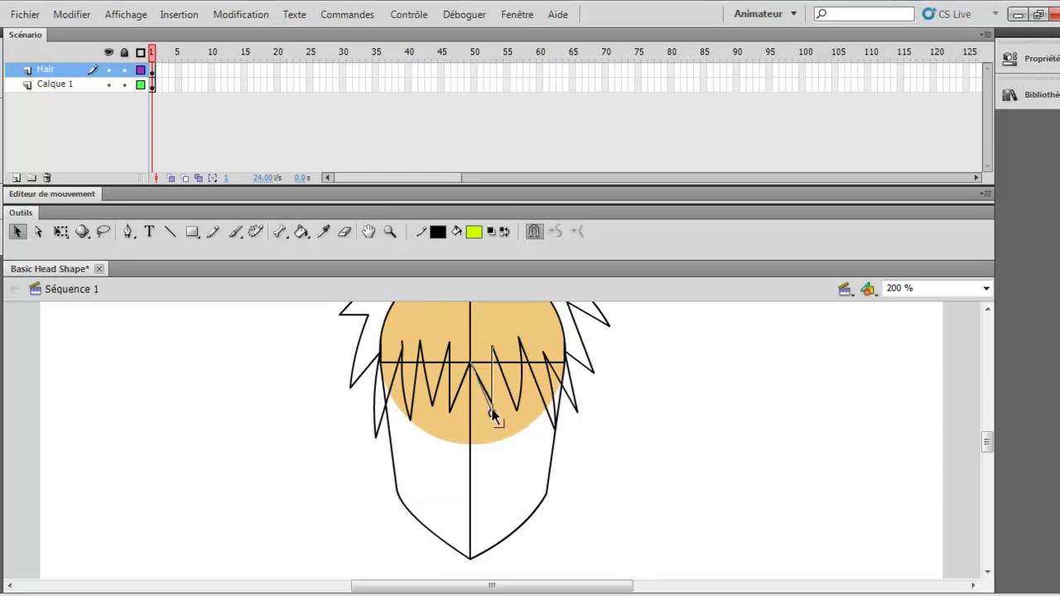
left_click_drag(491, 414, 491, 414)
scroll(501, 418, "up", 5)
scroll(626, 441, "down", 2)
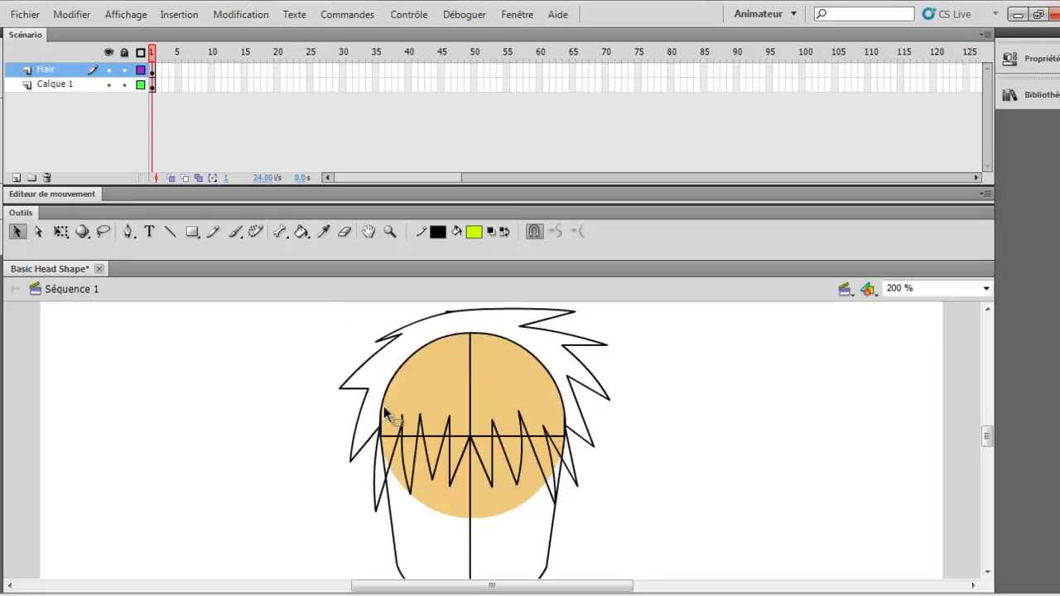
Hide Calque 1, close the hair outline gap, and set the Paint Bucket fill to #CCFF00.
left_click(107, 84)
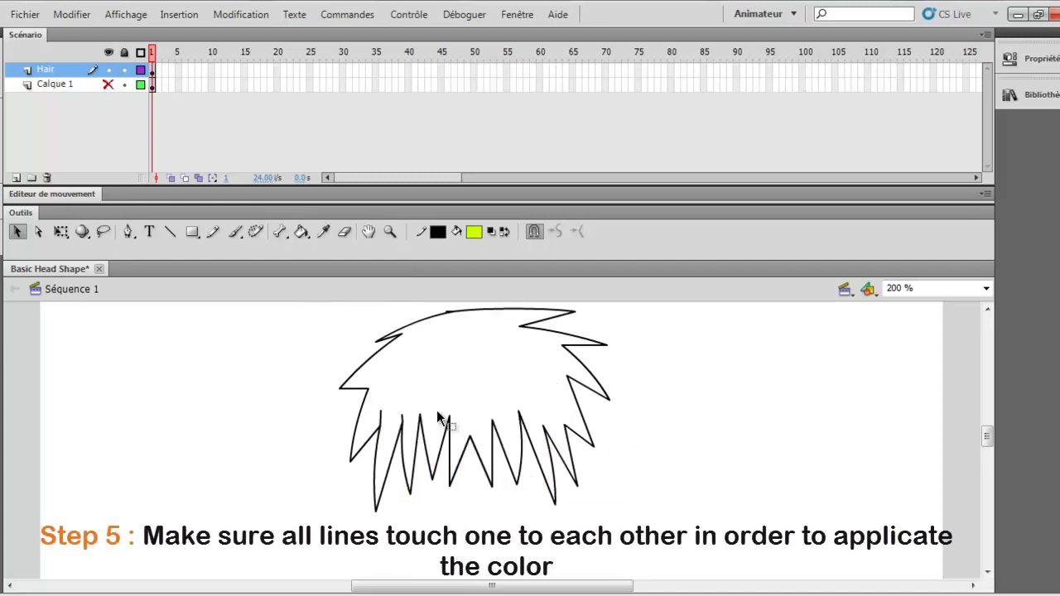
left_click_drag(360, 367, 334, 406)
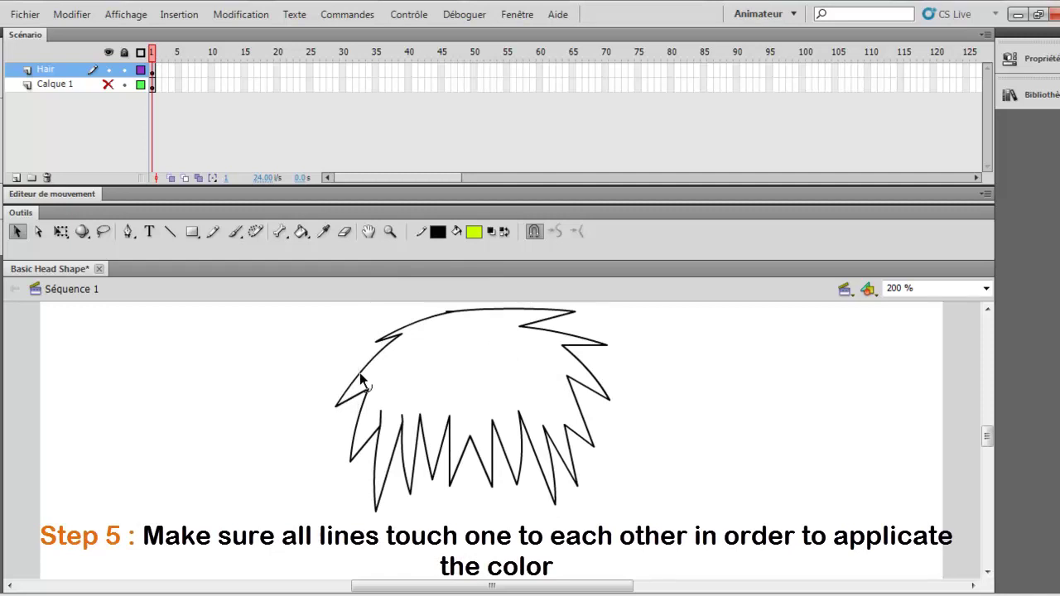
left_click(301, 231)
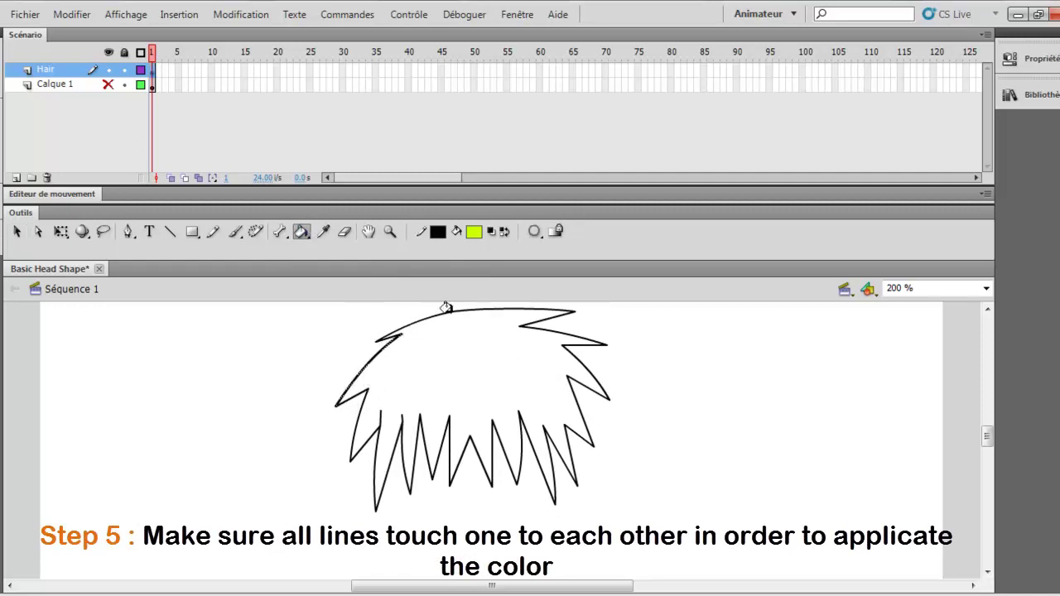
left_click(473, 233)
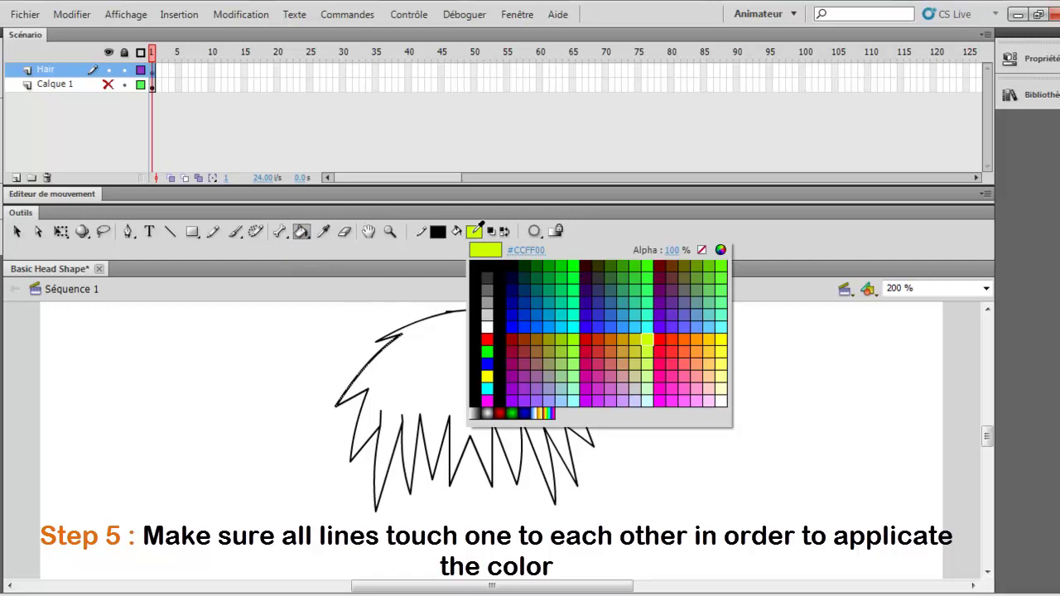
left_click(645, 338)
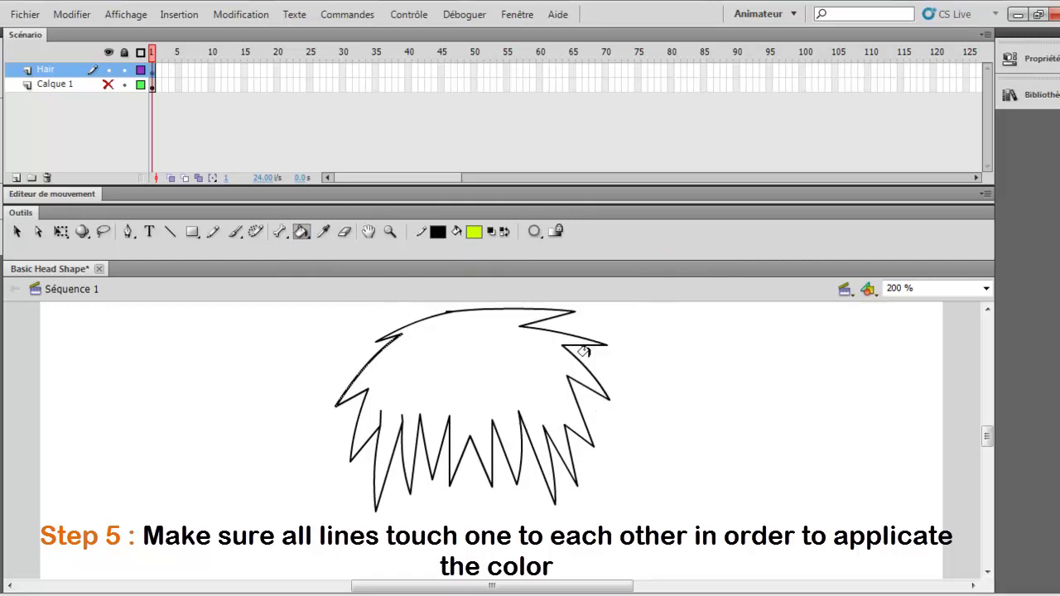
Fill the hair shape with #CCFF00 and show Calque 1 again.
left_click(502, 378)
scroll(359, 323, "down", 1)
scroll(359, 323, "up", 4)
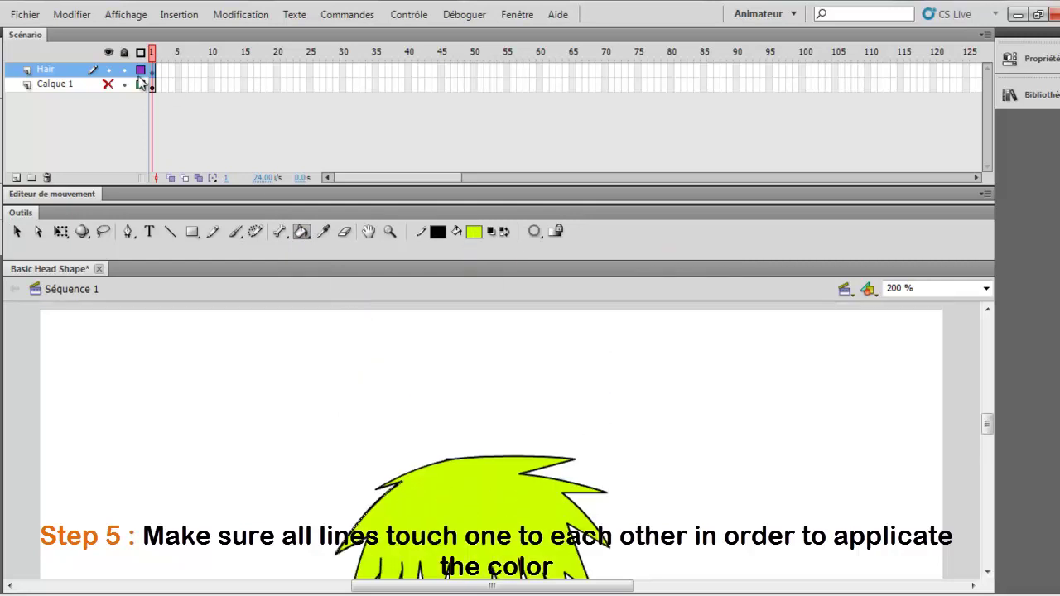
left_click(109, 84)
scroll(497, 348, "down", 3)
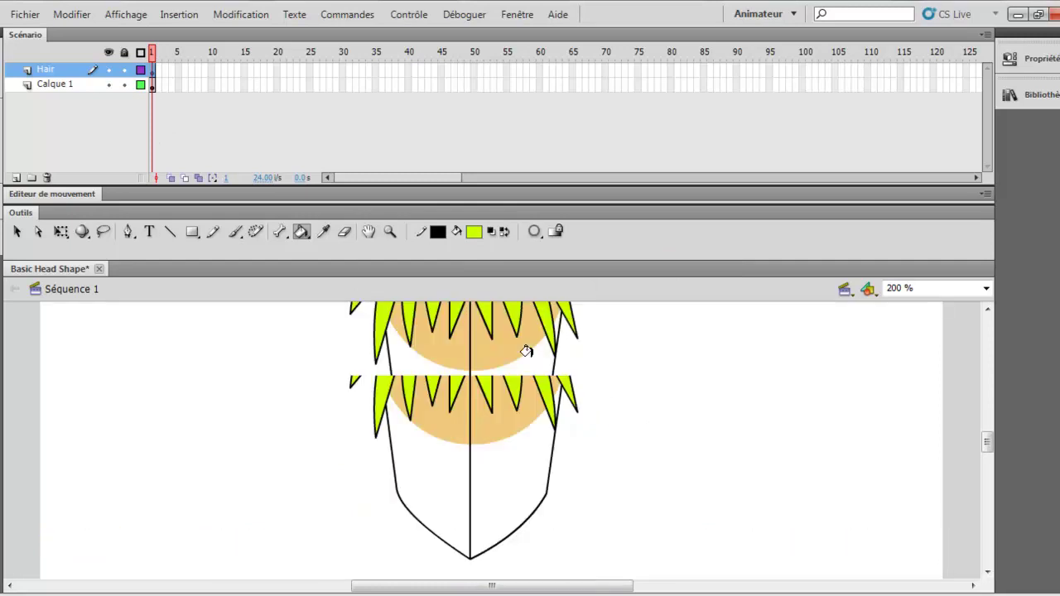
scroll(571, 364, "up", 3)
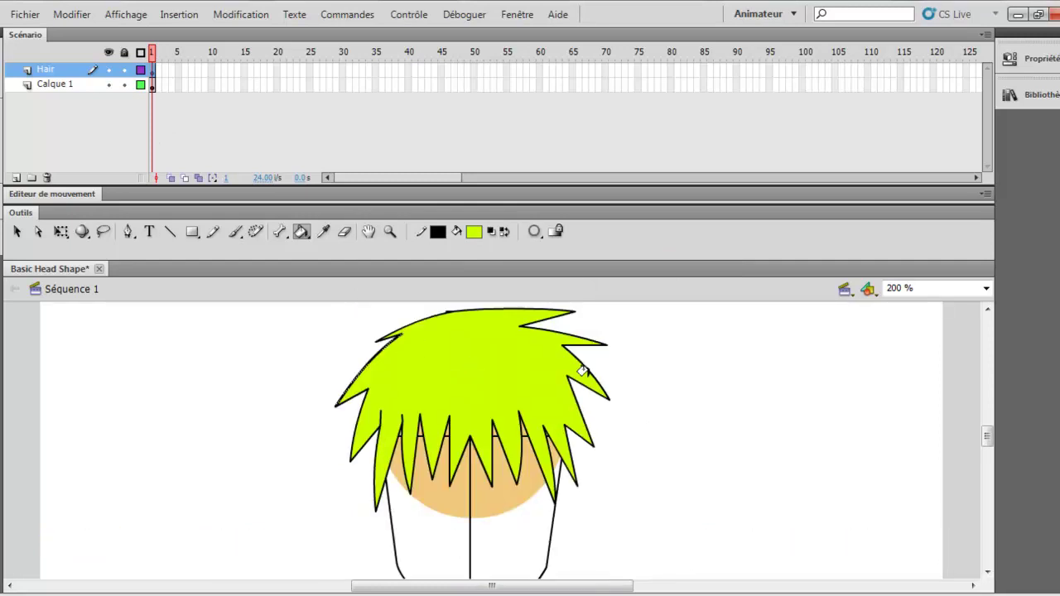
left_click(171, 232)
scroll(739, 518, "down", 3)
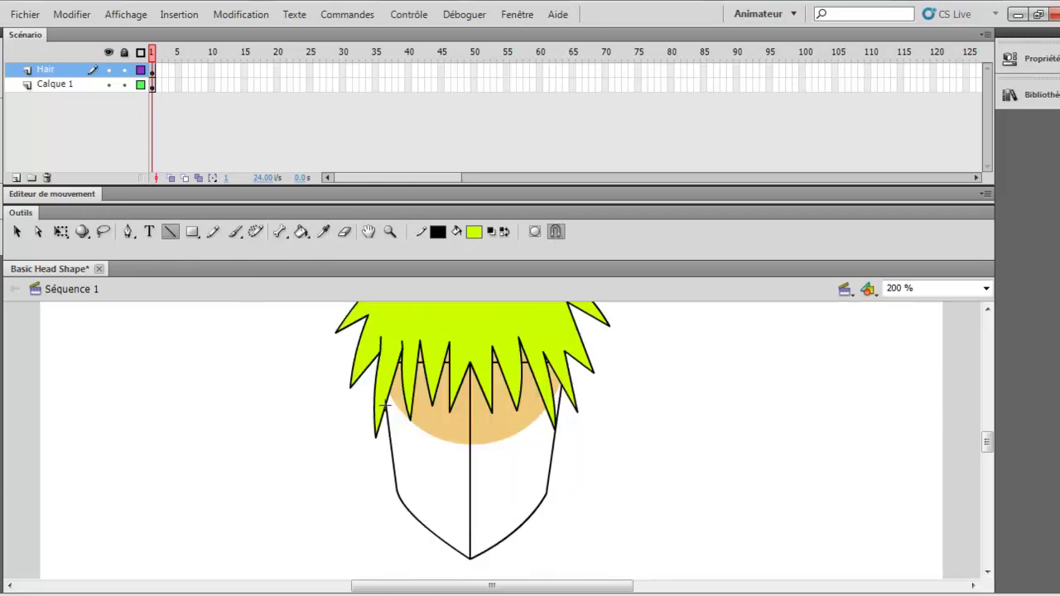
Draw the left side lock's edge lines from the hair tip down to the jaw.
scroll(385, 405, "up", 3)
scroll(587, 430, "down", 3)
mouse_move(389, 401)
left_mouse_down()
mouse_move(389, 530)
mouse_move(402, 531)
left_mouse_up()
left_click(400, 520, "ctrl")
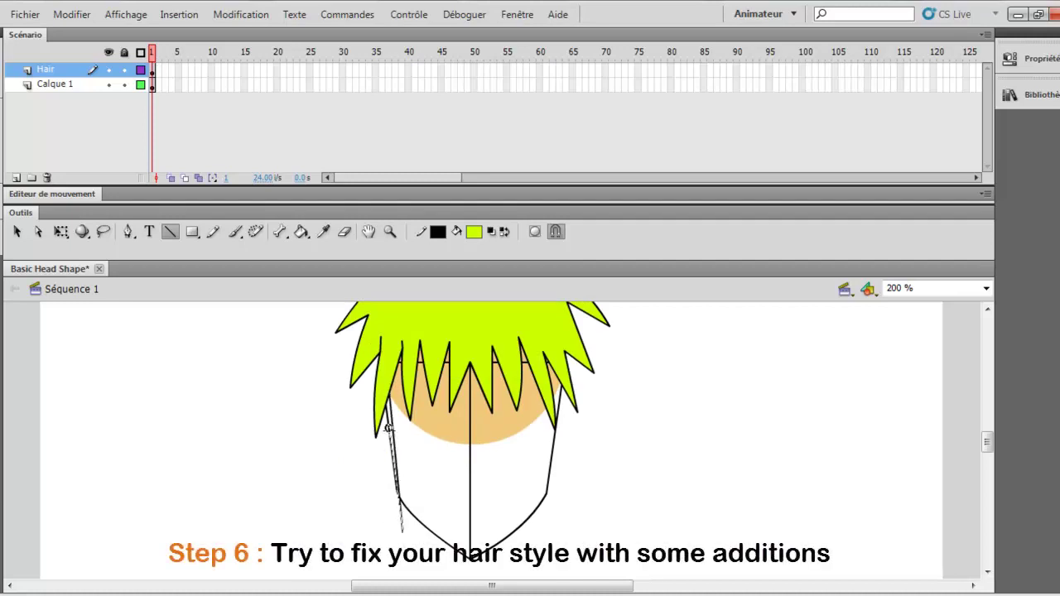
left_click_drag(388, 428, 379, 423)
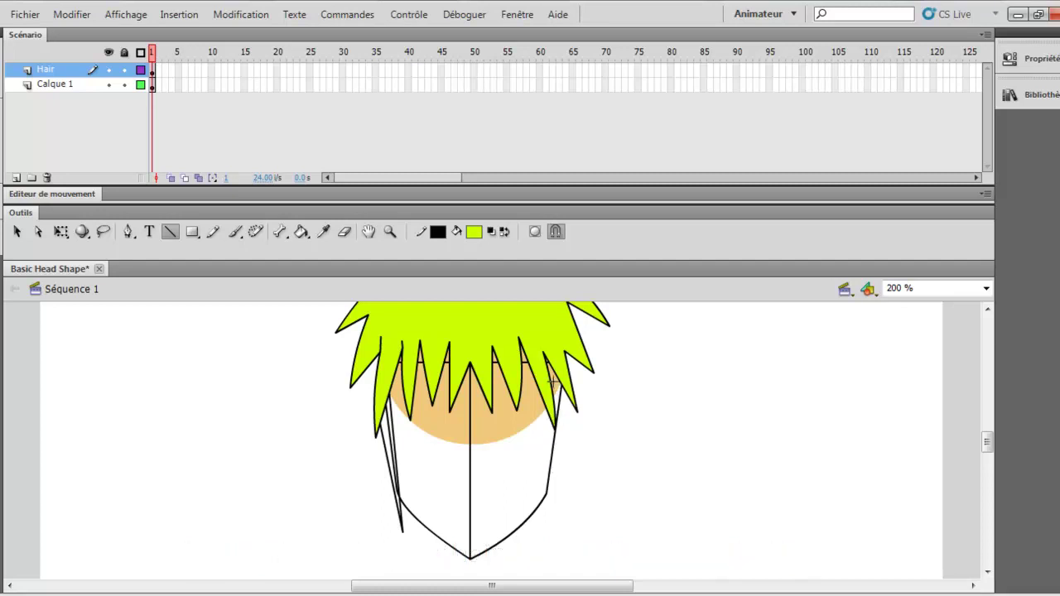
Draw the right side lock line from the hair tip down to the jaw.
scroll(553, 380, "up", 3)
scroll(555, 447, "down", 3)
mouse_move(554, 379)
left_mouse_down()
mouse_move(558, 480)
mouse_move(543, 522)
mouse_move(575, 405)
left_mouse_up()
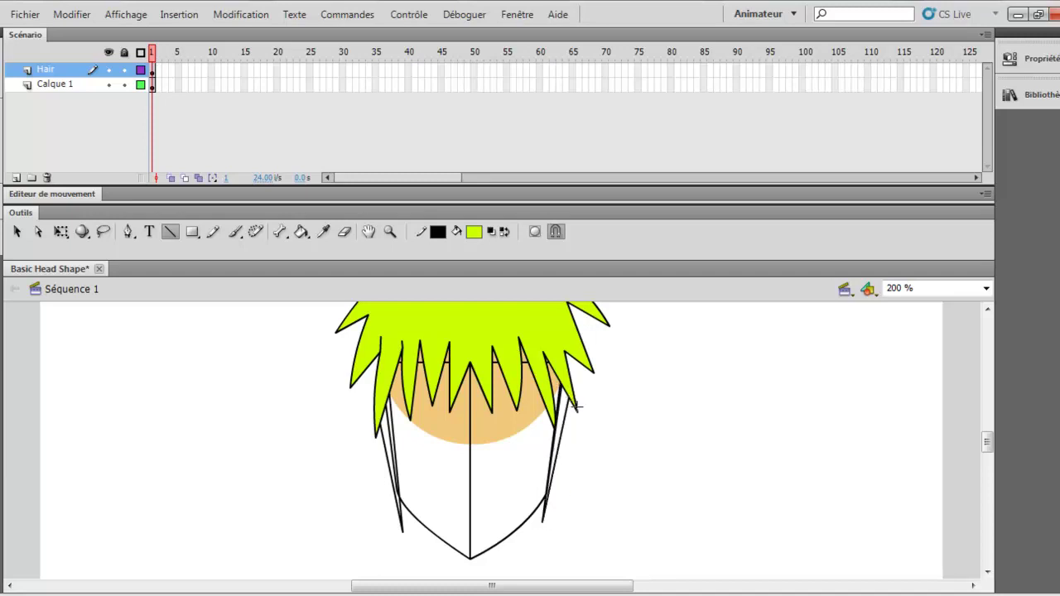
scroll(248, 311, "up", 3)
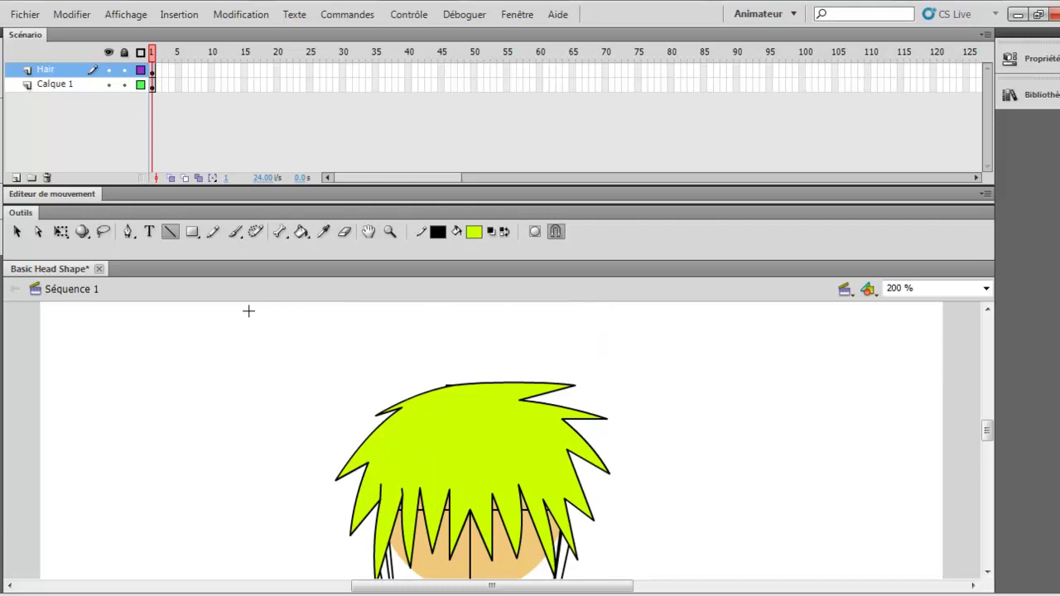
Fill the left and right side locks with yellow-green #CCFF00.
left_click(301, 231)
scroll(337, 350, "down", 5)
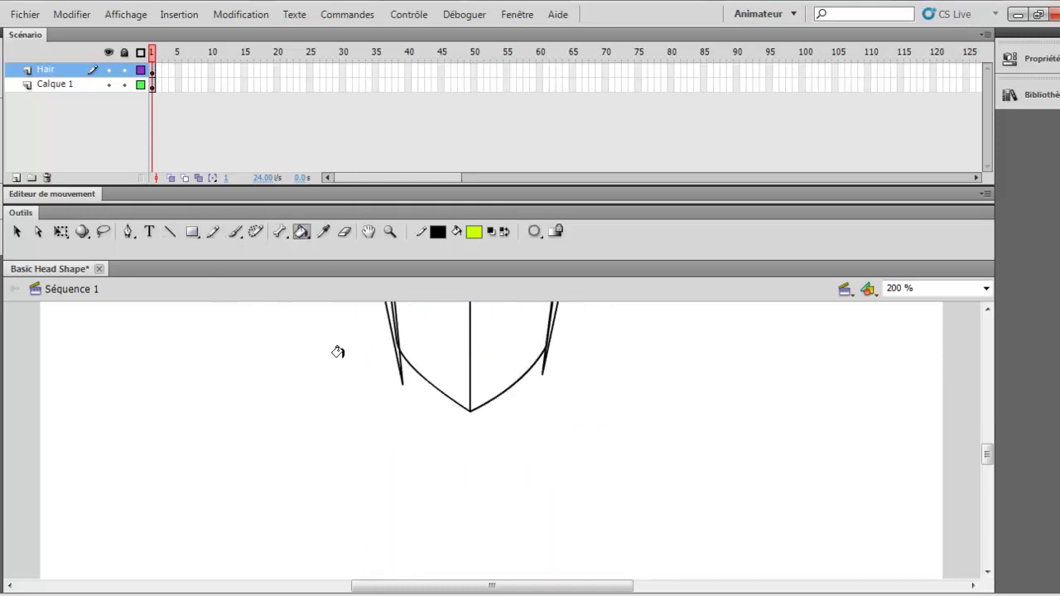
left_click(388, 319)
scroll(447, 347, "up", 3)
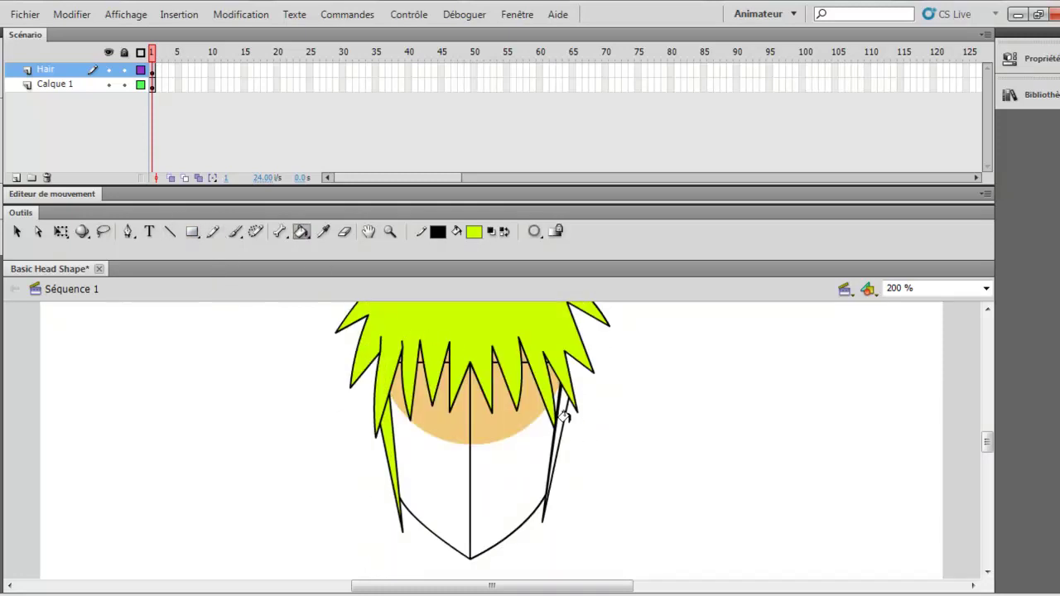
left_click(556, 407)
scroll(563, 404, "down", 2)
scroll(566, 403, "up", 2)
With the Selection tool, bend the right side lock's outline into a curve.
left_click(16, 231)
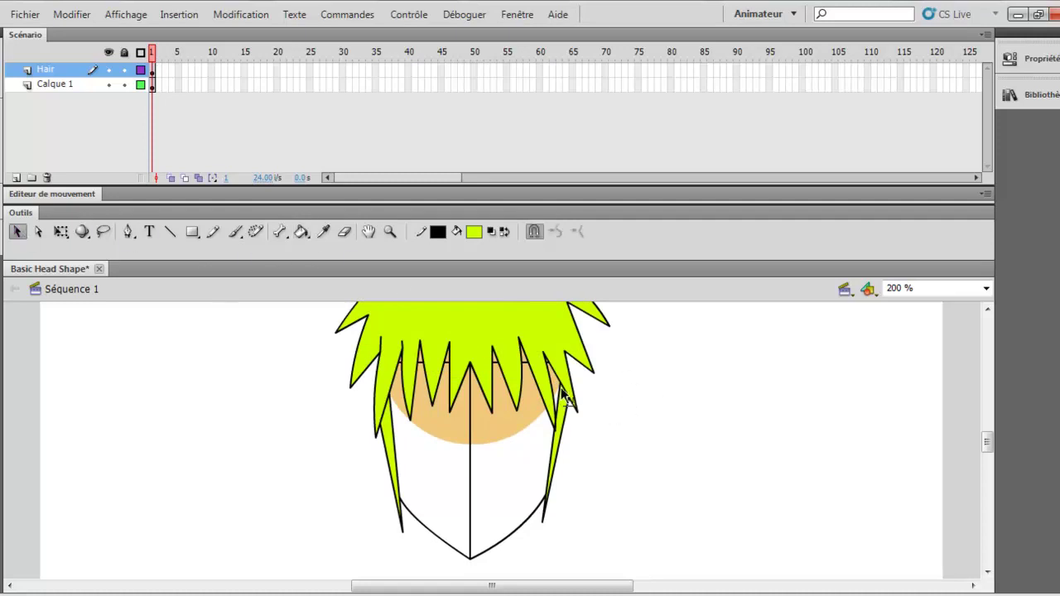
left_click_drag(551, 365, 556, 399)
scroll(574, 407, "down", 2)
left_click(555, 326)
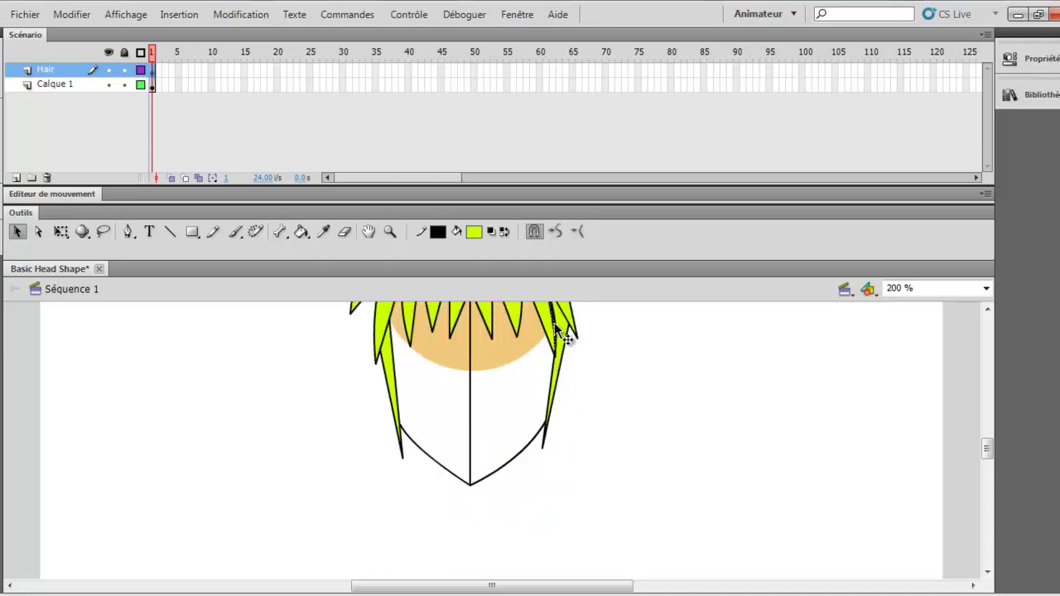
left_click(576, 346)
scroll(579, 351, "up", 2)
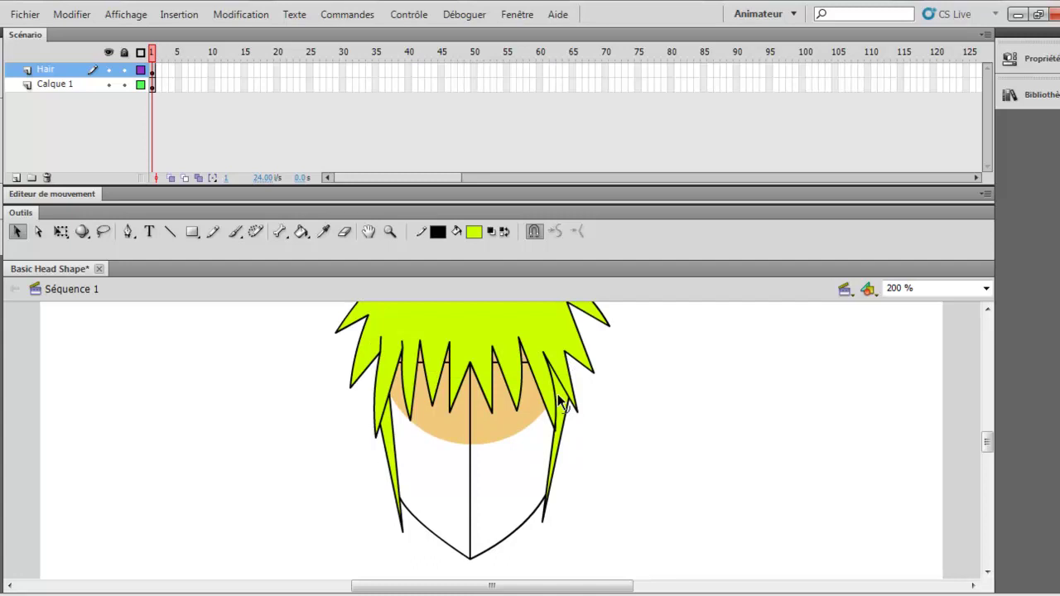
left_click_drag(557, 393, 552, 370)
Refine the right side lock's edge curve, undoing the last tweak with Ctrl+Z.
left_click_drag(579, 419, 580, 411)
scroll(607, 403, "up", 3)
scroll(607, 403, "down", 2)
scroll(607, 403, "down", 1)
left_click_drag(568, 404, 587, 414)
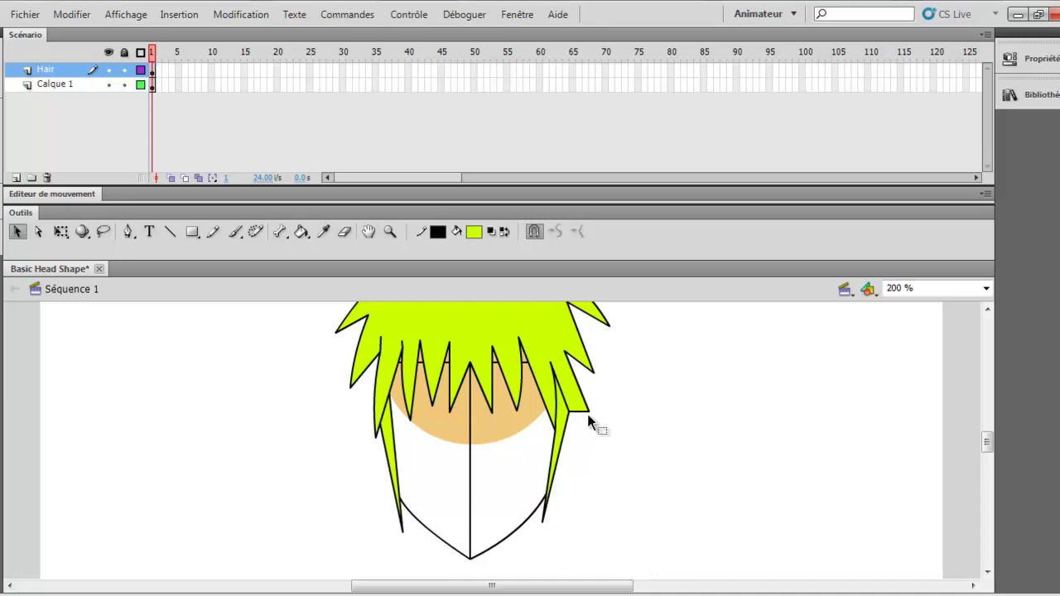
key("ctrl+z")
key("ctrl+z")
key("ctrl+z")
key("ctrl+z")
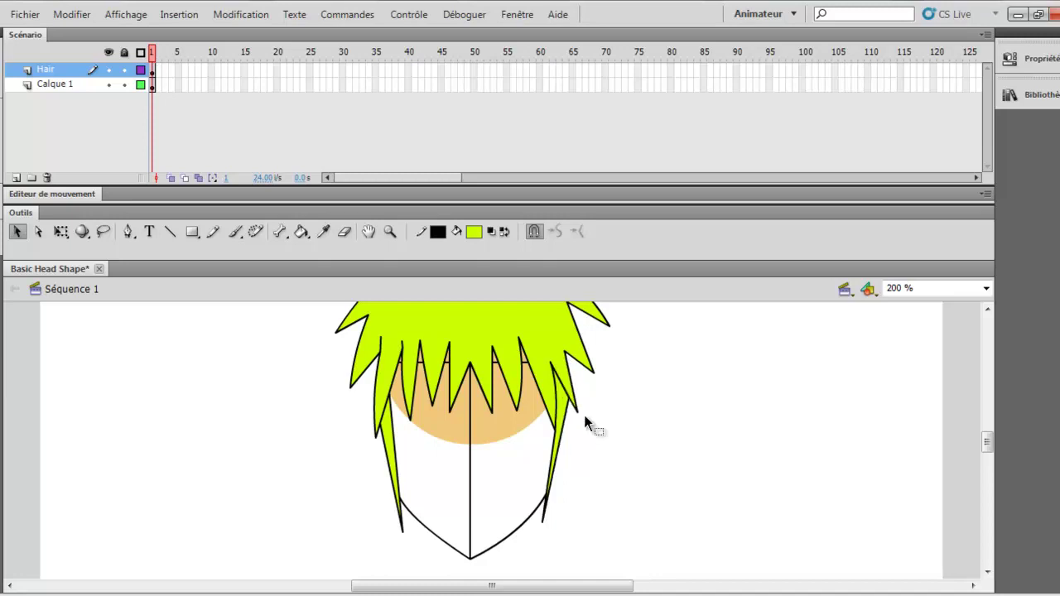
scroll(591, 412, "down", 3)
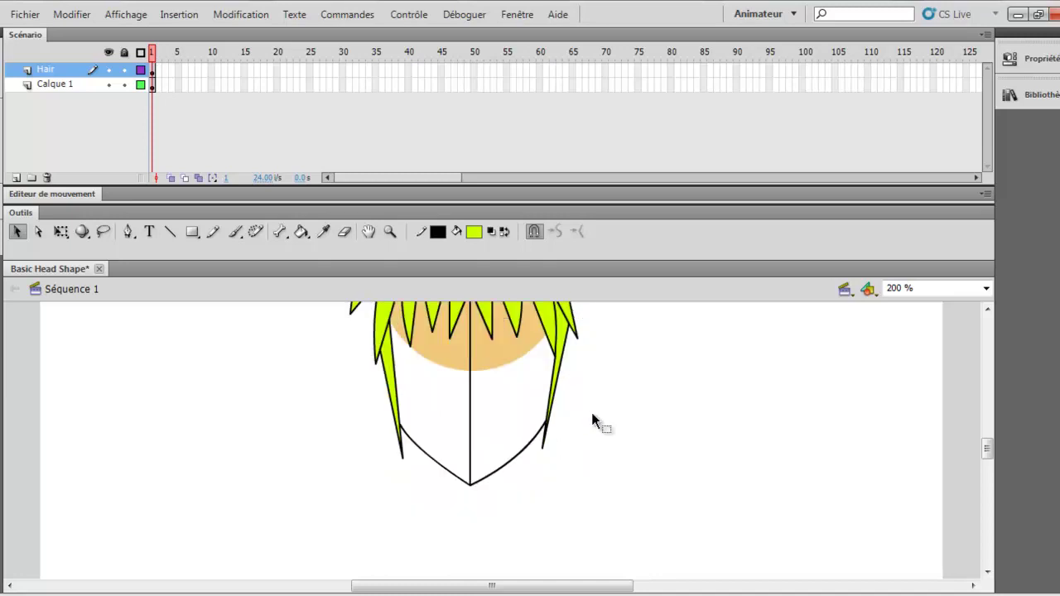
scroll(591, 413, "up", 3)
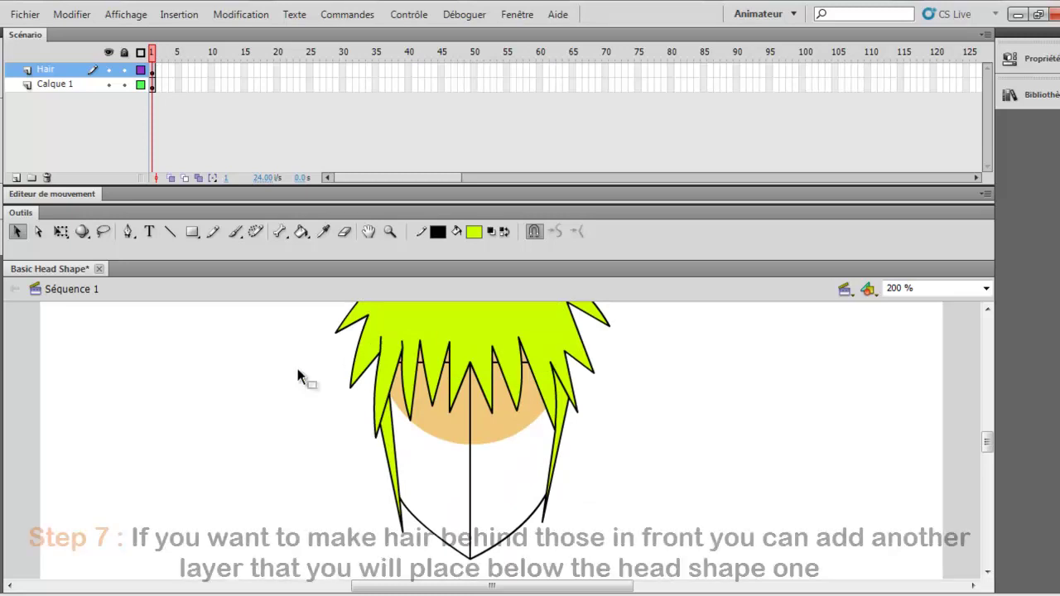
Add a new layer, drag it below Calque 1, and rename it 'Hair behind'.
left_click(16, 178)
left_click_drag(58, 77, 35, 111)
double_click(43, 98)
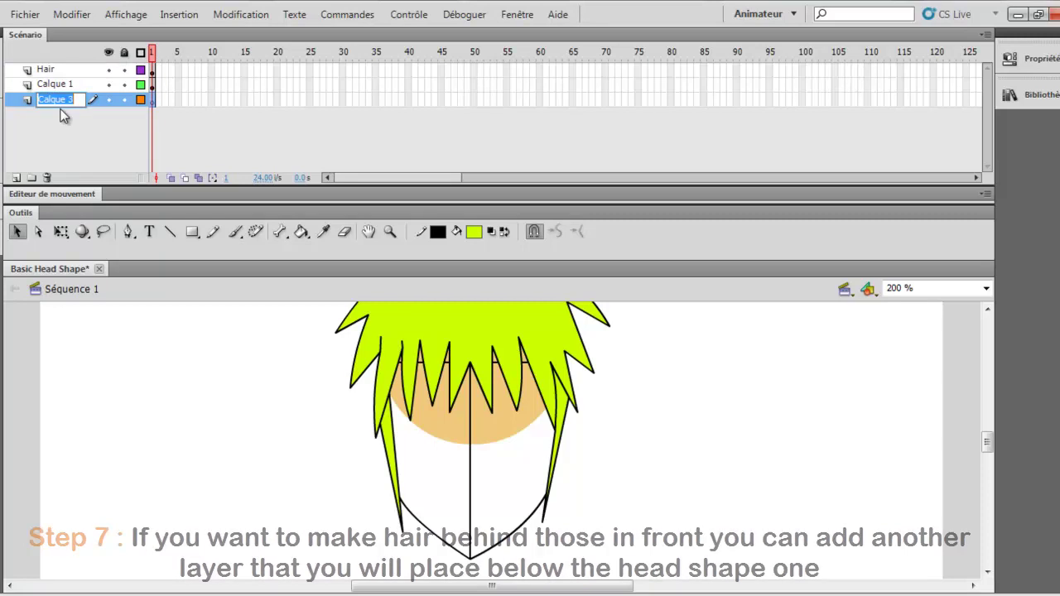
key("BackSpace")
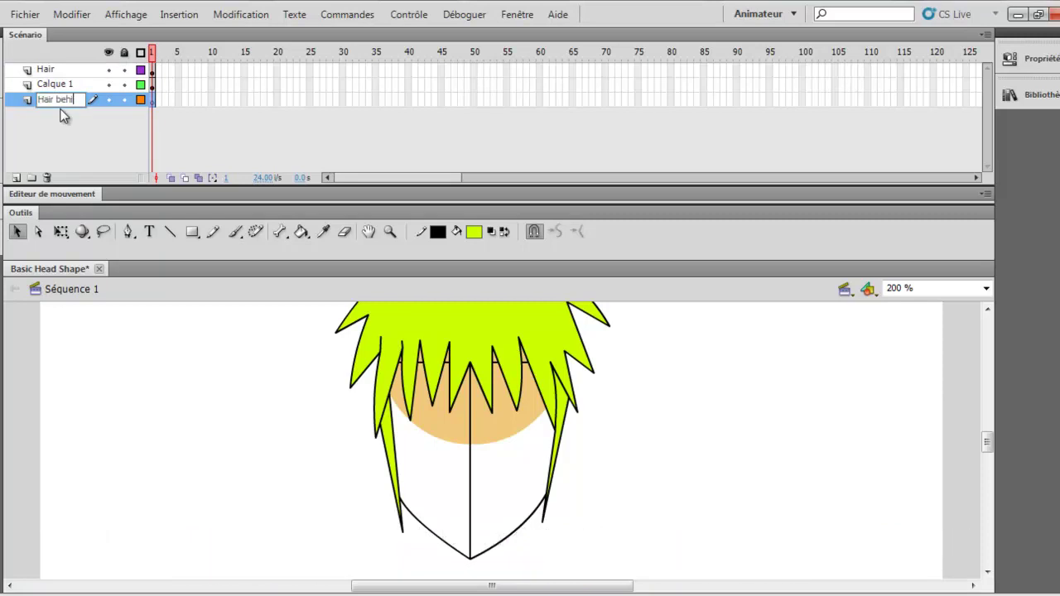
key("Return")
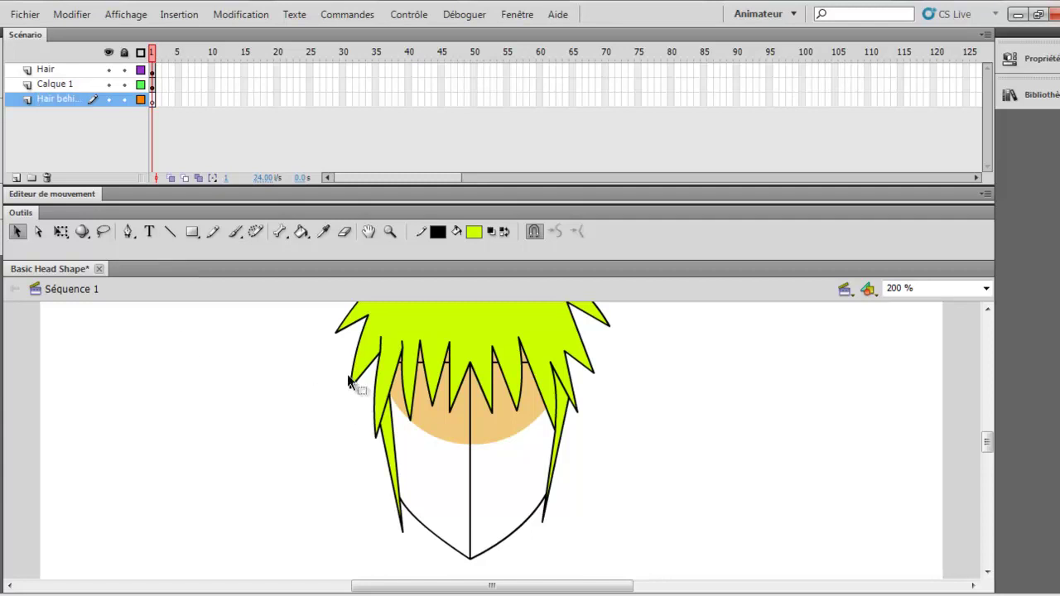
Draw the back hair's left side line and begin the zigzag along its bottom.
left_click(169, 234)
left_click_drag(377, 368, 424, 585)
scroll(384, 520, "down", 3)
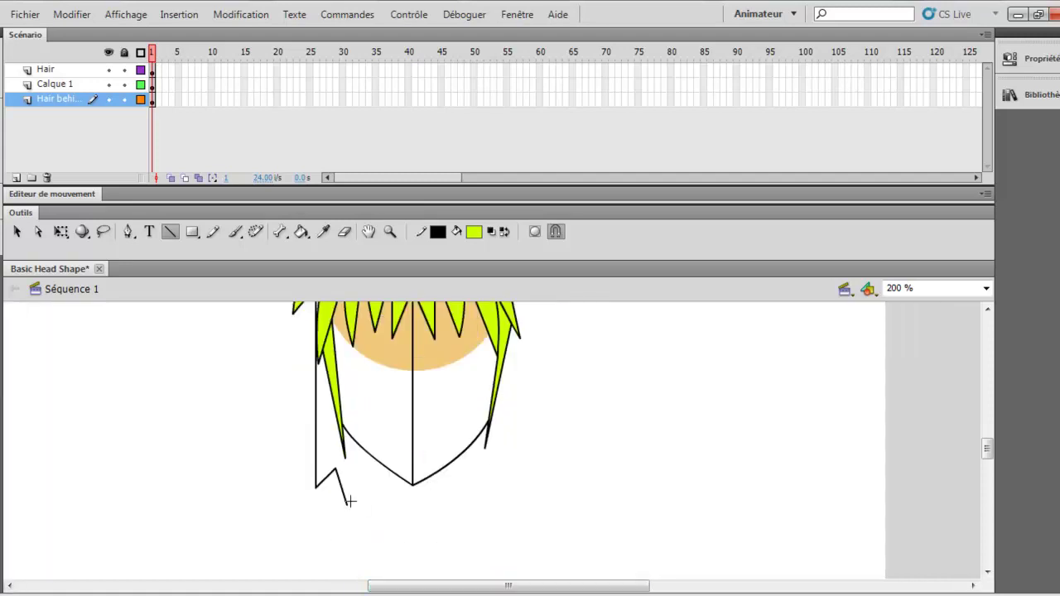
left_click_drag(350, 501, 346, 503)
left_click_drag(346, 504, 358, 479)
left_click_drag(358, 479, 396, 524)
left_click_drag(397, 524, 420, 494)
Finish the bottom zigzag and draw the right side line up to the hair.
left_click_drag(419, 494, 447, 478)
left_click_drag(448, 479, 500, 439)
left_click_drag(501, 440, 515, 460)
left_click_drag(515, 459, 515, 307)
scroll(516, 406, "up", 2)
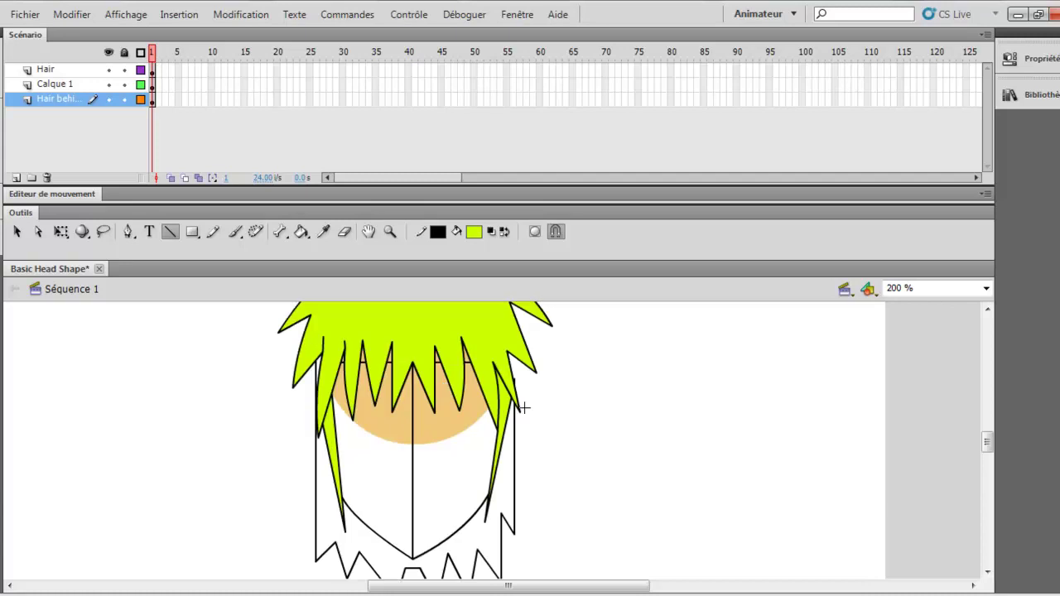
scroll(501, 407, "down", 2)
scroll(405, 404, "up", 2)
left_click(17, 232)
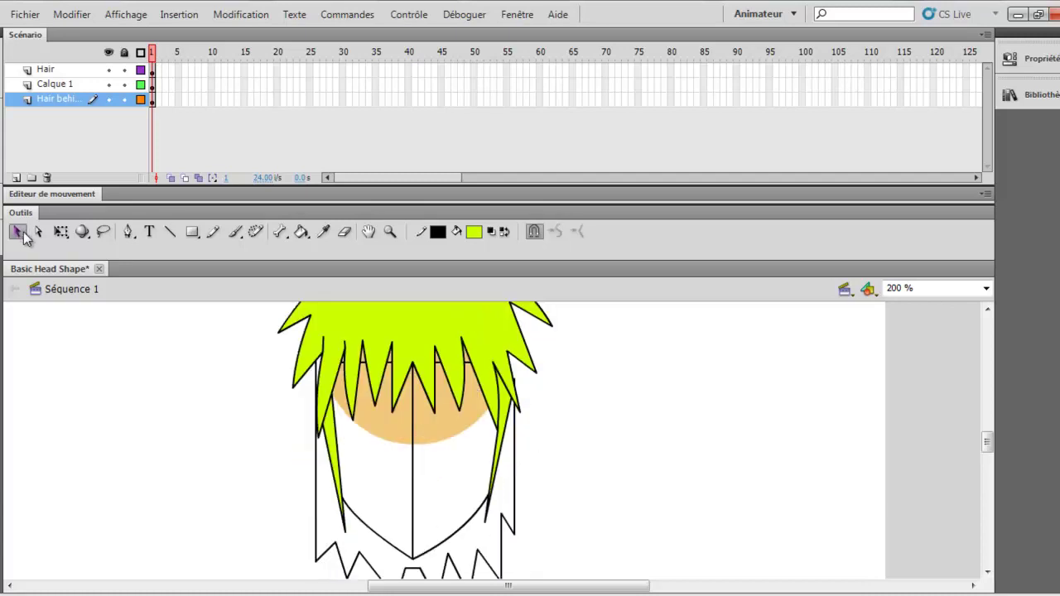
Hide the Hair and Calque 1 layers and draw a flat line closing the back hair's top.
left_click(108, 69)
left_click(108, 84)
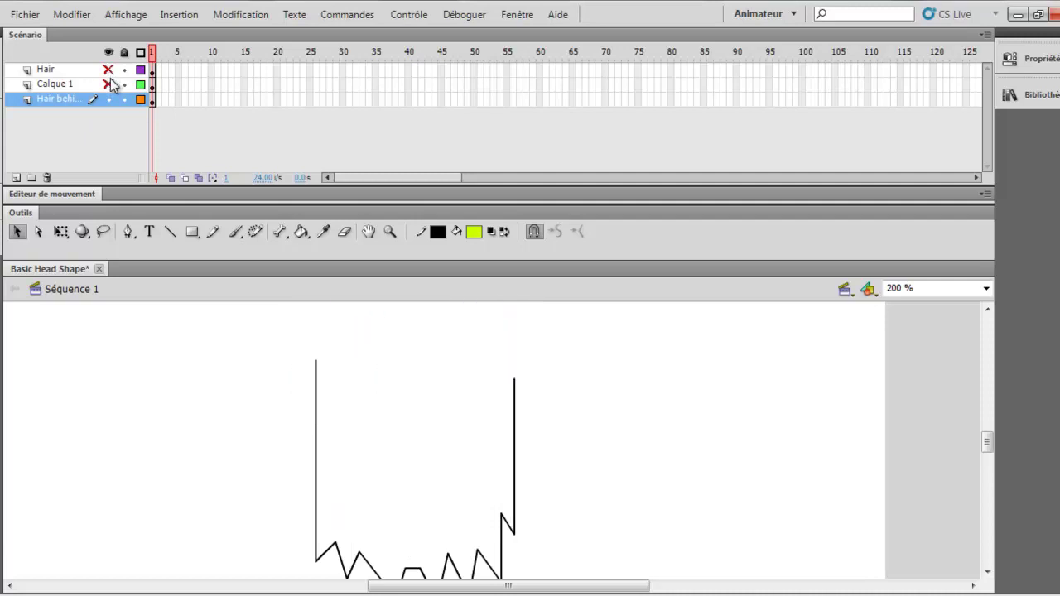
left_click(170, 233)
mouse_move(316, 361)
left_mouse_down()
mouse_move(508, 384)
mouse_move(503, 353)
mouse_move(506, 361)
left_mouse_up()
key("v")
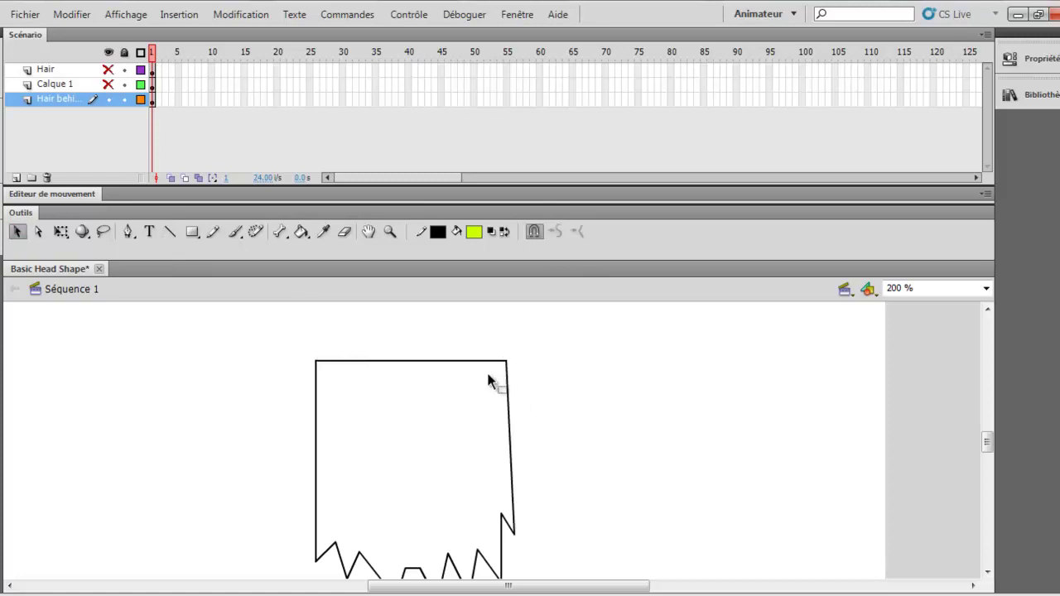
Fill the closed back-hair shape with yellow-green using the Paint Bucket.
left_click(302, 231)
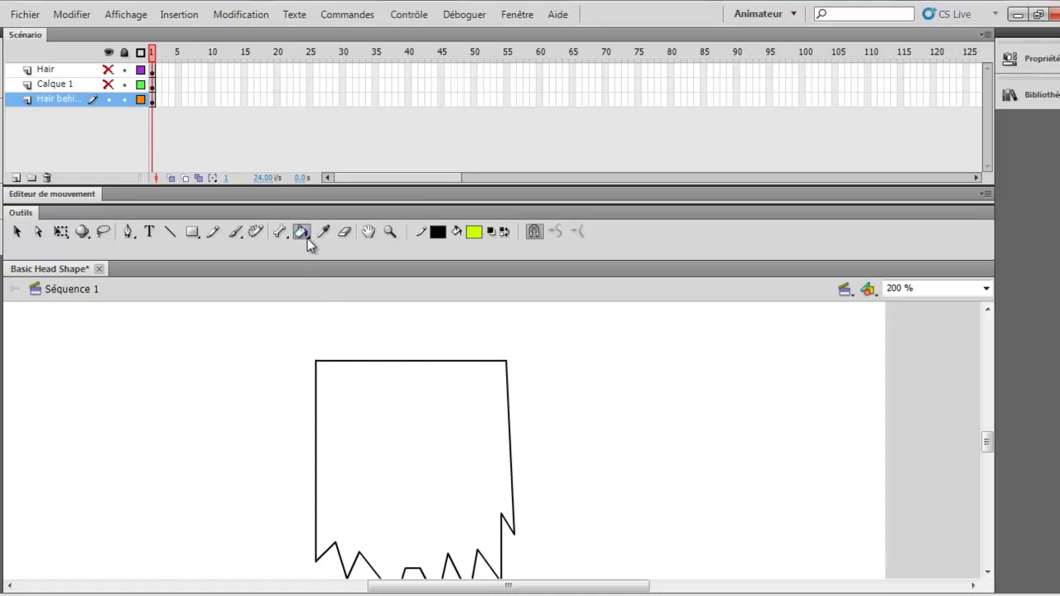
left_click(380, 381)
left_click(17, 232)
scroll(215, 406, "down", 5)
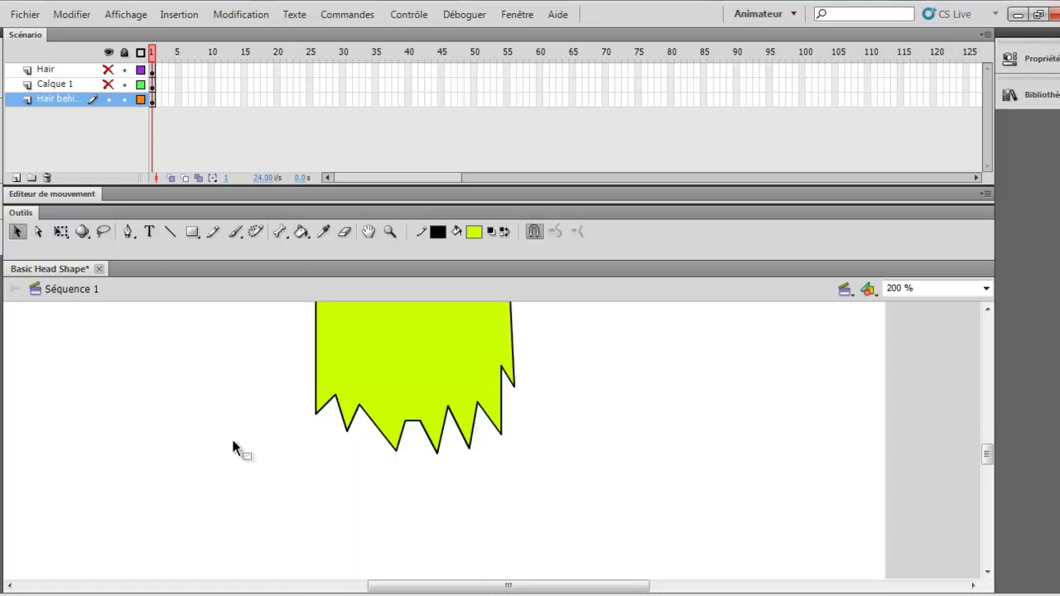
scroll(327, 354, "up", 4)
Bend the left, right and lower-right edges and a bottom notch into gentle curves.
left_click_drag(318, 376, 322, 373)
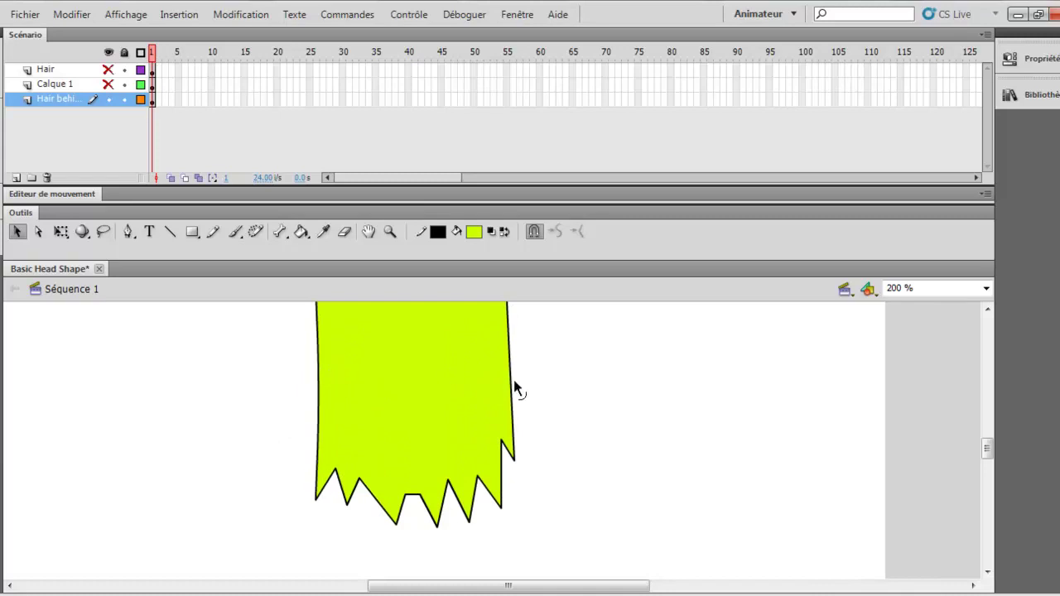
left_click_drag(512, 376, 509, 404)
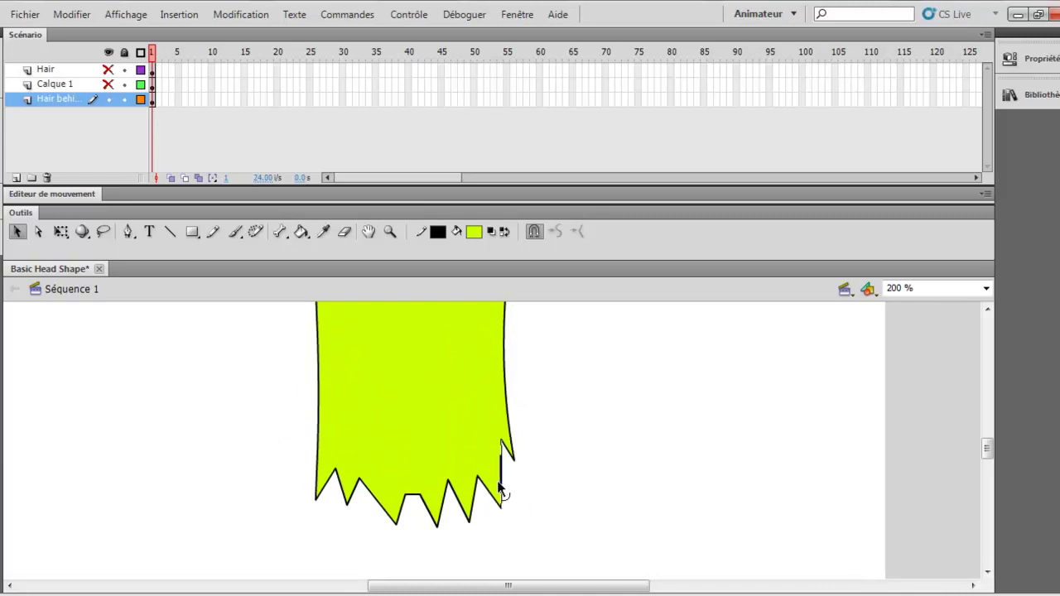
left_click_drag(498, 483, 496, 484)
left_click_drag(353, 494, 400, 507)
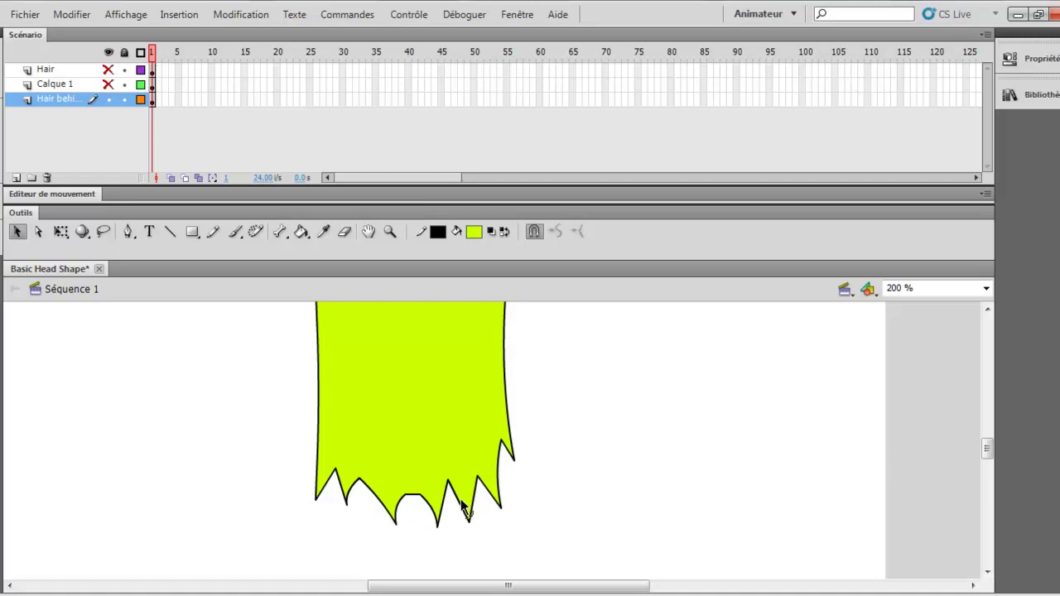
Unhide the Hair and Calque 1 layers and select the face's skin-coloured fill.
scroll(438, 439, "up", 3)
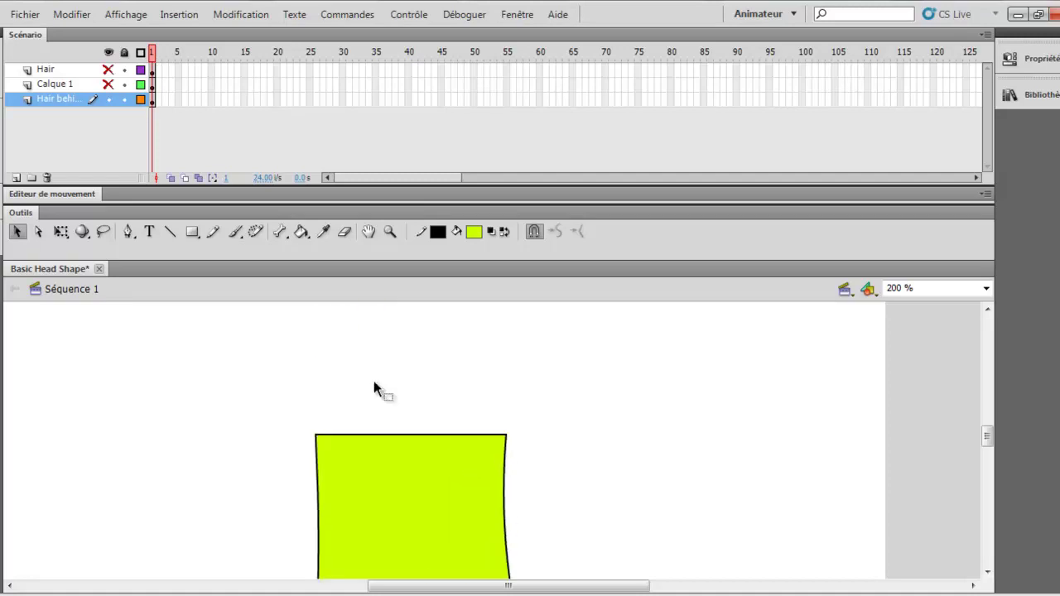
left_click(107, 69)
left_click(108, 84)
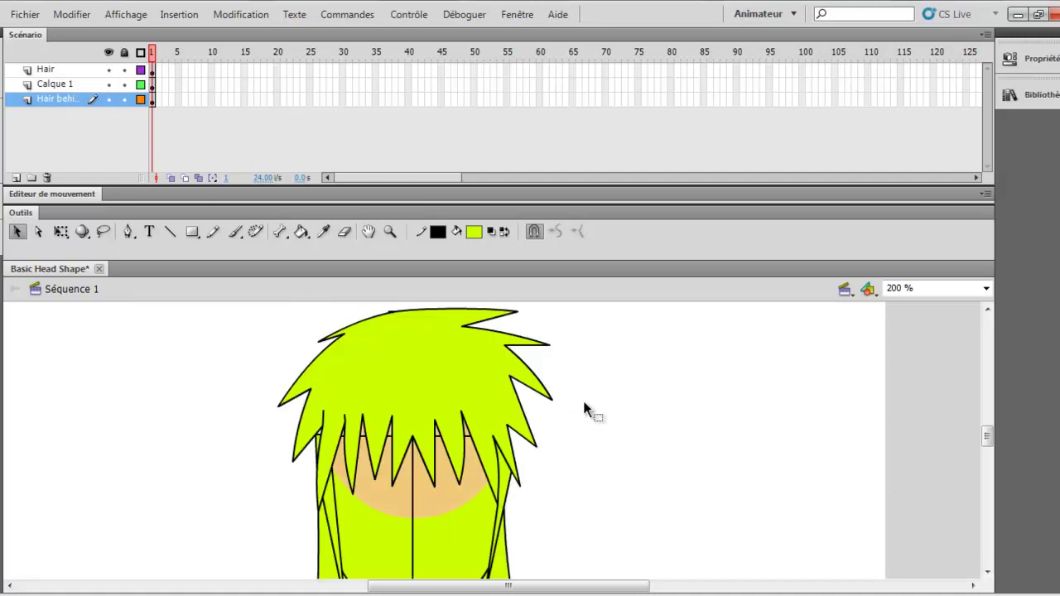
scroll(583, 398, "down", 3)
scroll(582, 405, "up", 2)
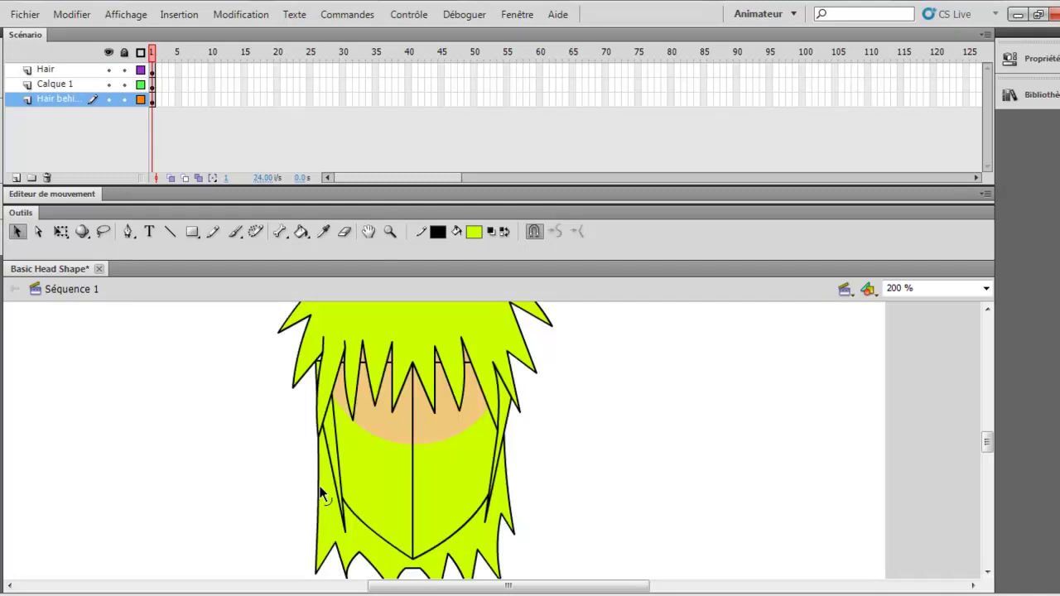
left_click(437, 424)
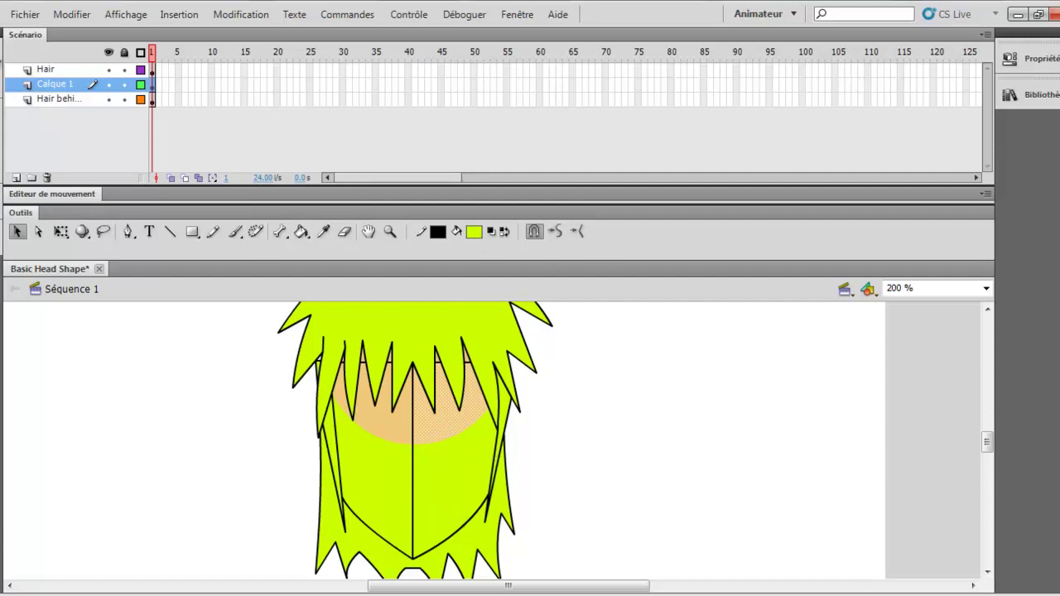
Copy the skin tone hex F0C97B from the Color panel and set it as the fill colour.
key("shift+F9")
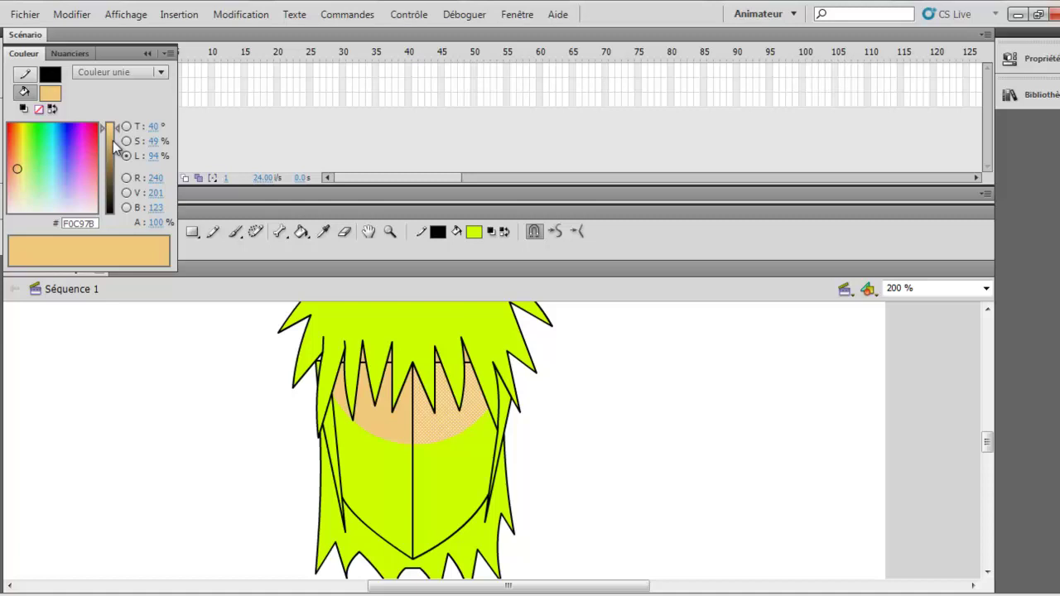
left_click(79, 224)
right_click(81, 224)
left_click(121, 277)
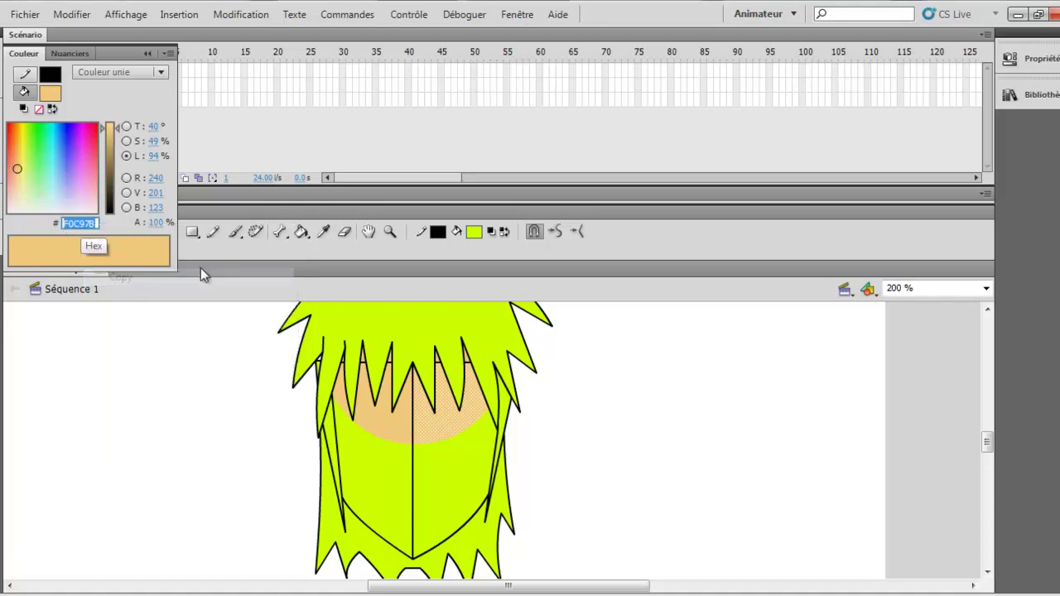
left_click(479, 234)
left_click(513, 252)
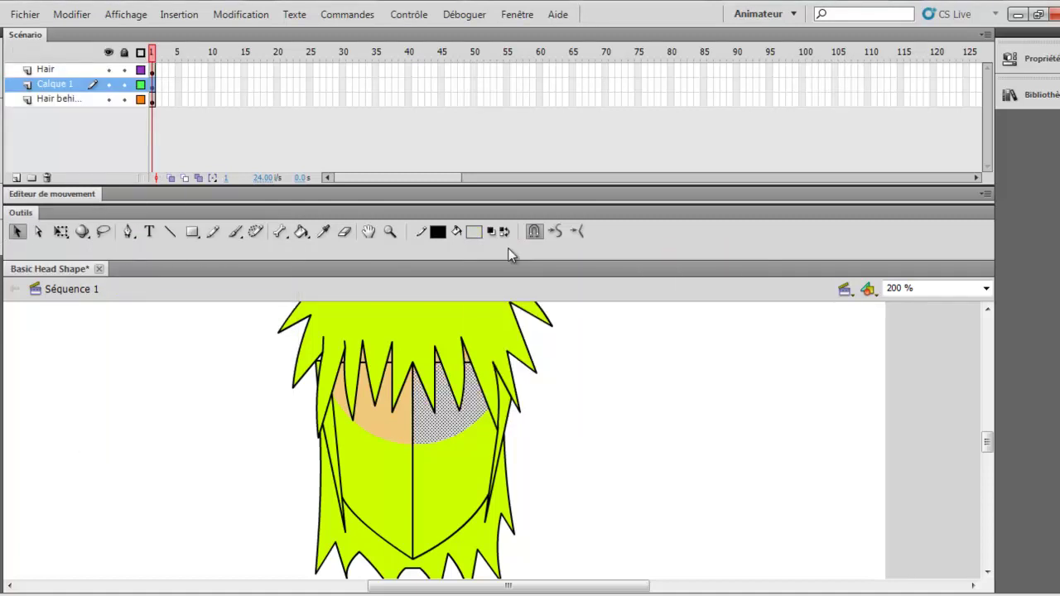
left_click(473, 232)
left_click(528, 249)
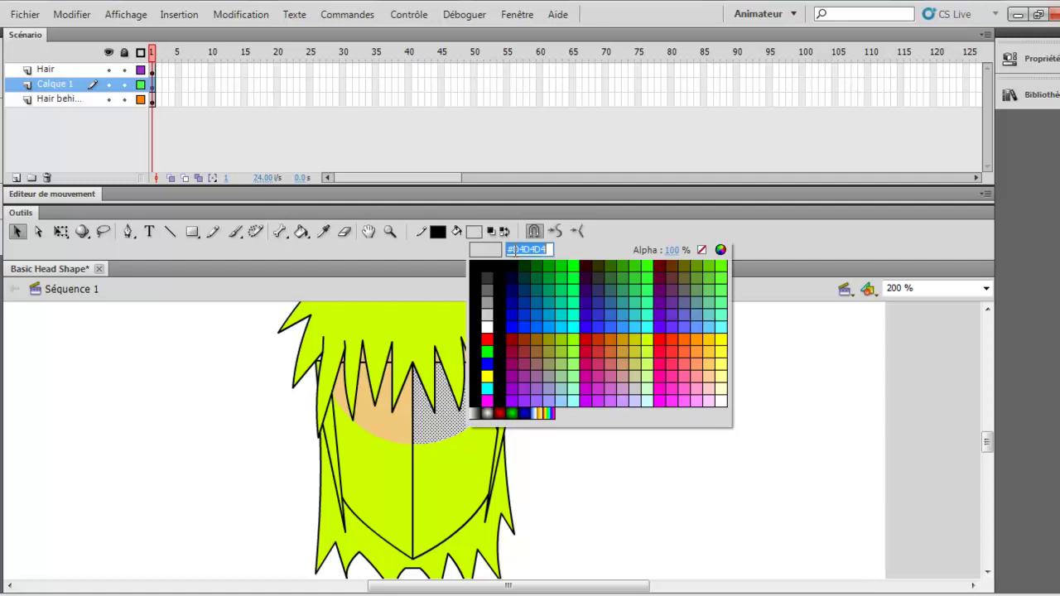
right_click(534, 249)
left_click(550, 321)
key("Return")
Paint Bucket both the left and right halves of the face with F0C97B.
left_click(301, 231)
left_click(357, 443)
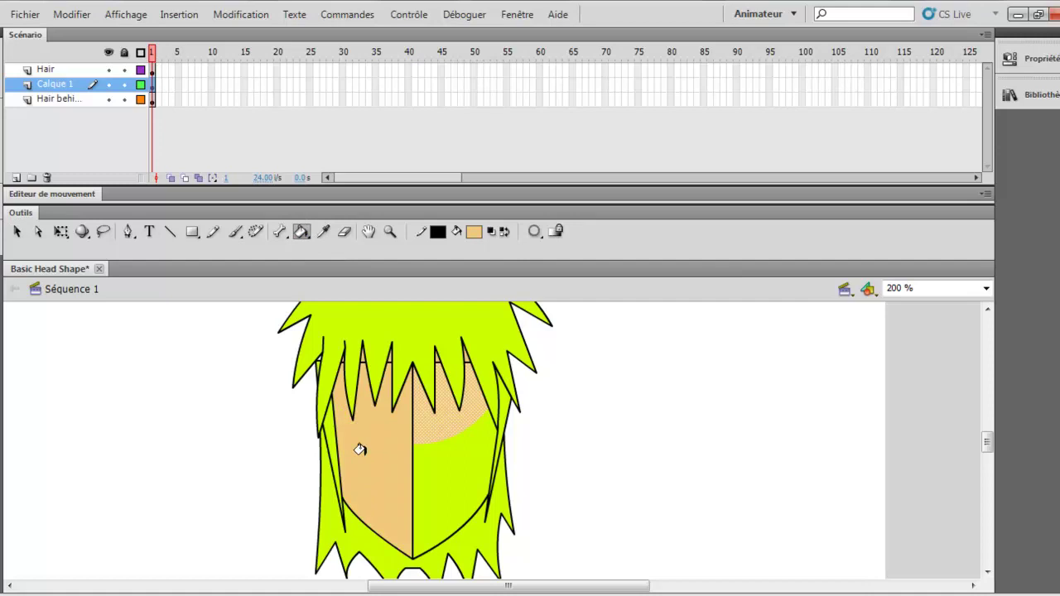
left_click(420, 462)
scroll(215, 321, "down", 2)
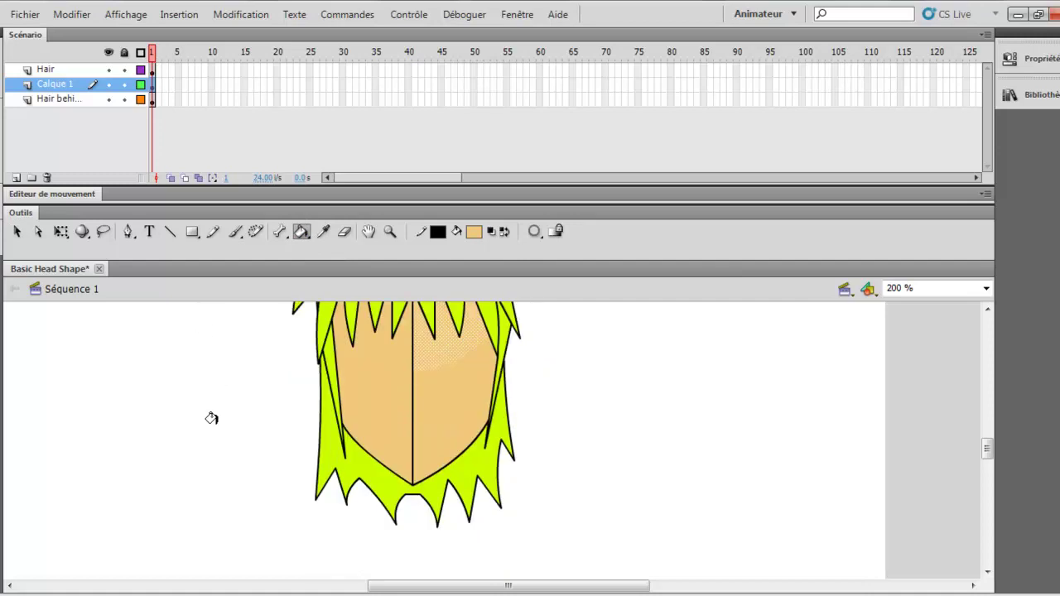
scroll(211, 420, "up", 2)
scroll(211, 419, "down", 8)
scroll(212, 418, "up", 6)
scroll(212, 417, "up", 4)
scroll(215, 413, "down", 4)
scroll(215, 412, "up", 4)
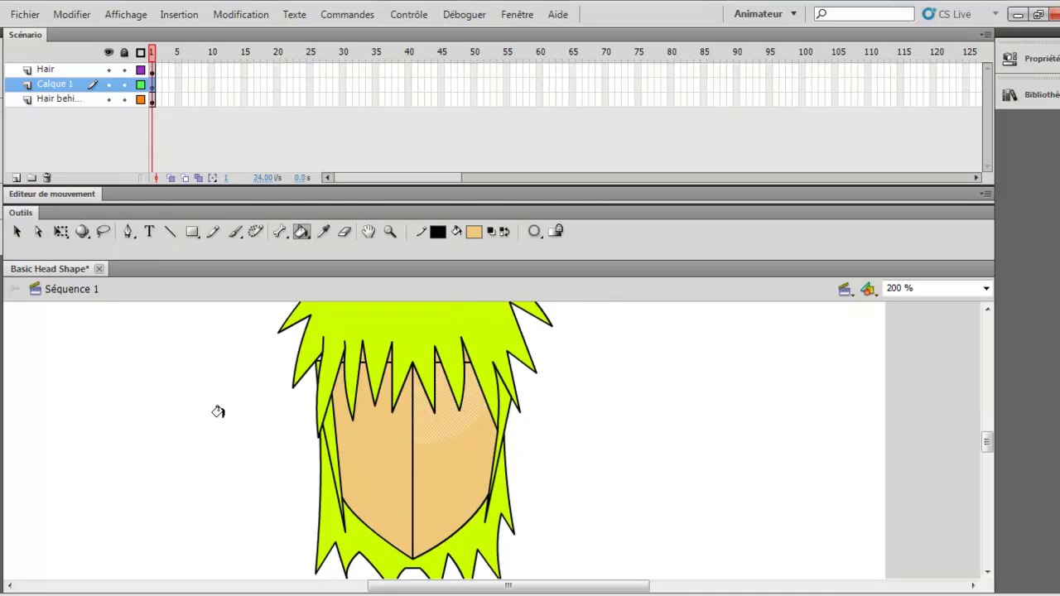
left_click(16, 231)
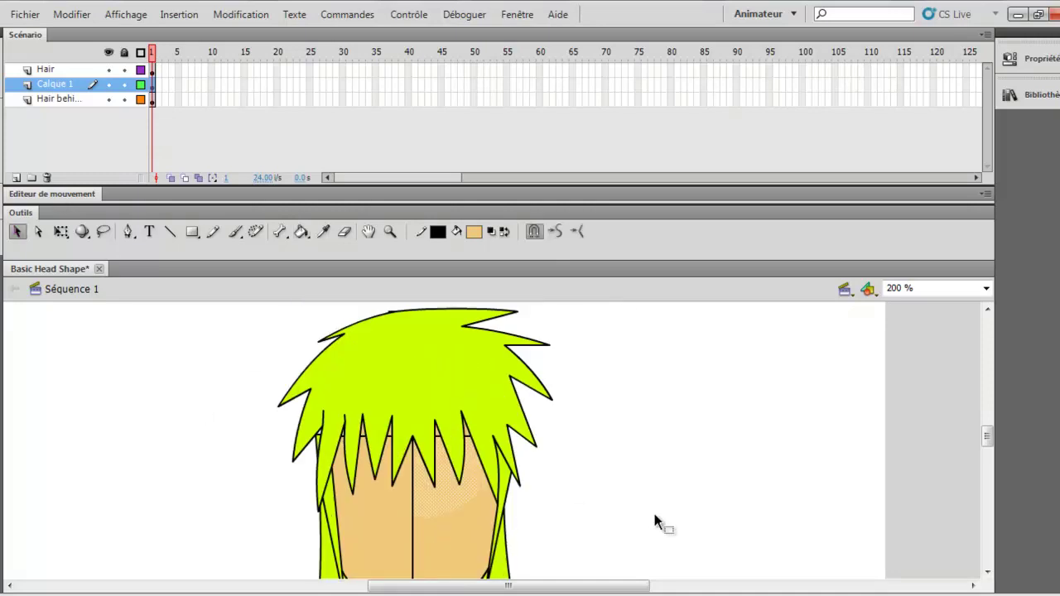
Delete the narrow hair fill sliver beside the right edge of the face.
scroll(638, 505, "down", 5)
scroll(633, 505, "up", 3)
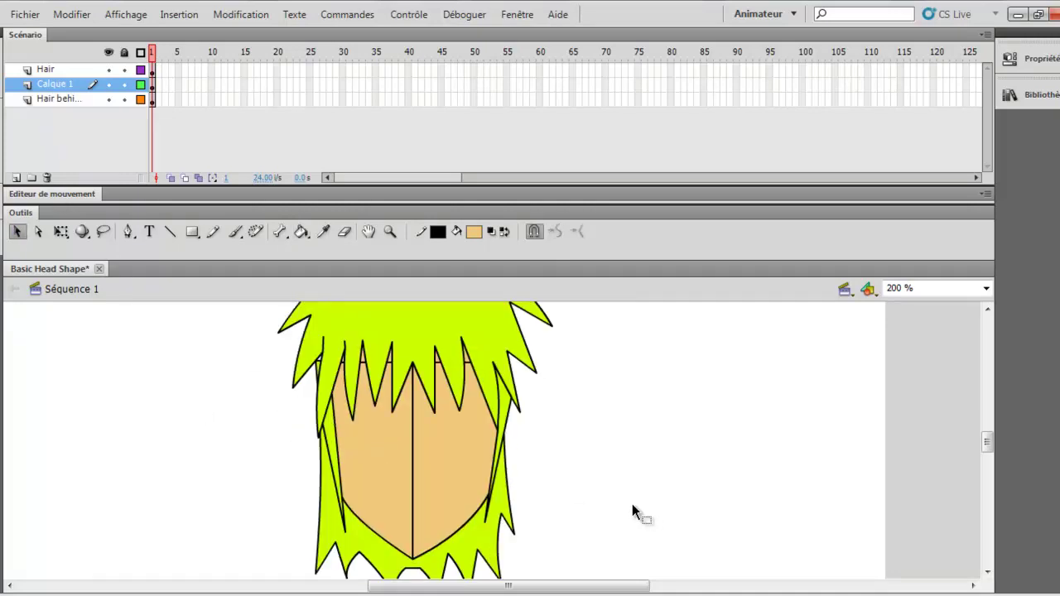
left_click(500, 416)
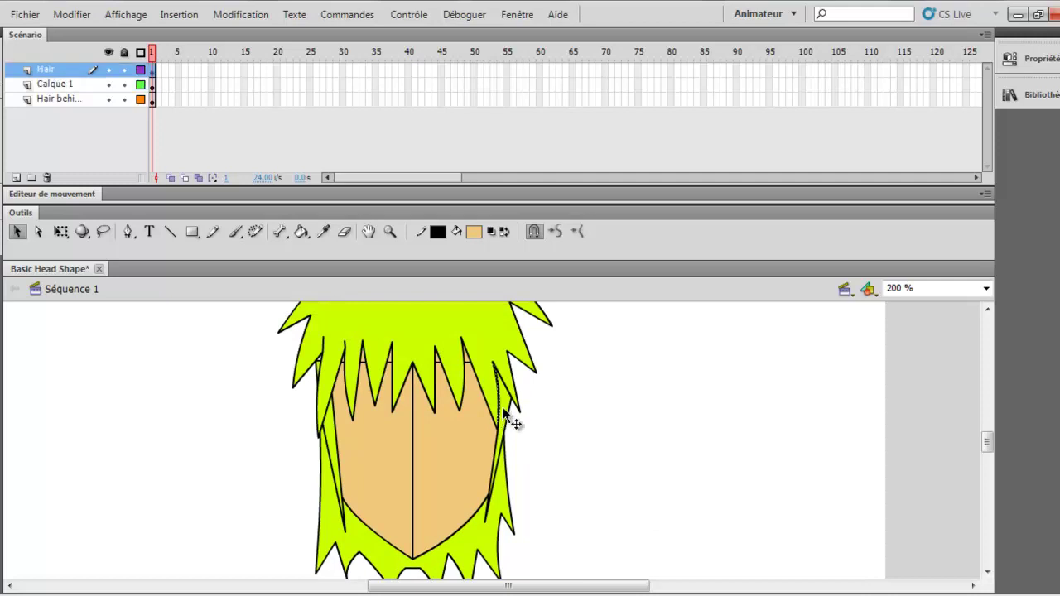
left_click(502, 407)
key("Delete")
Hide the Hair behind layer and delete the stray right side hair stroke.
left_click(109, 100)
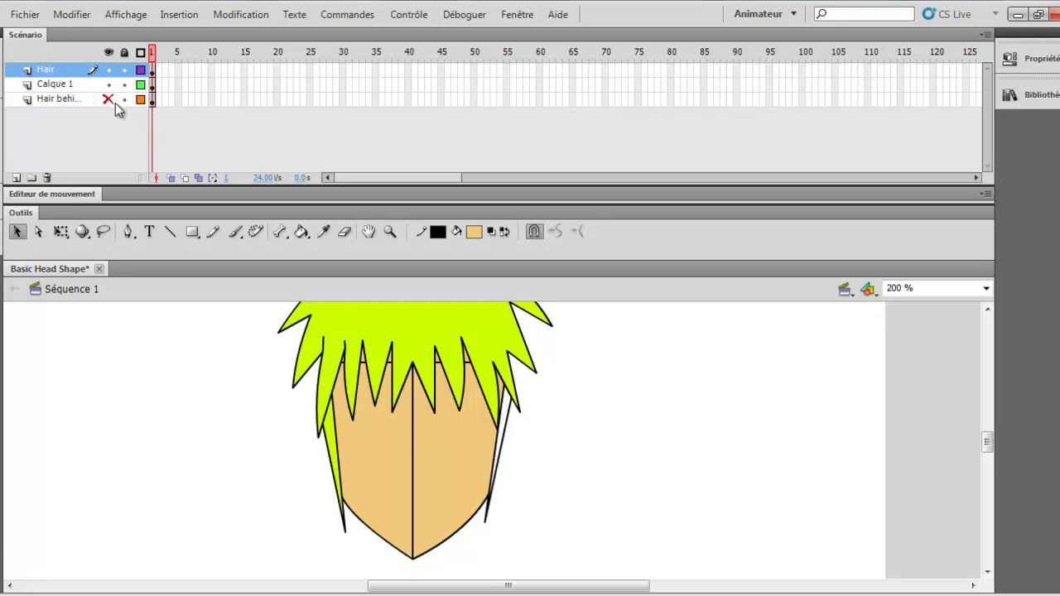
left_click(506, 423)
key("Delete")
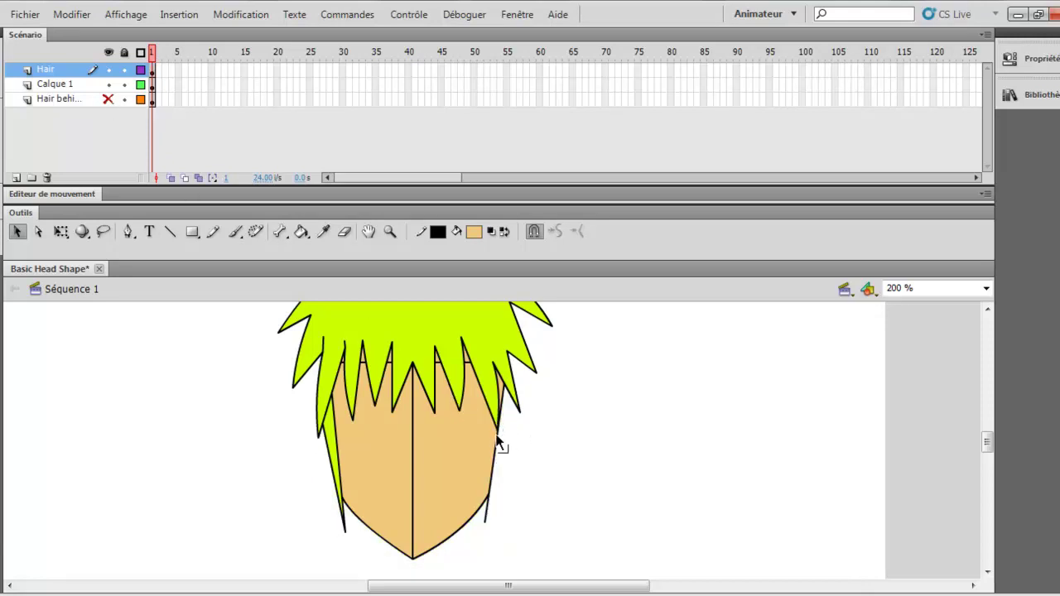
key("ctrl+z")
key("Delete")
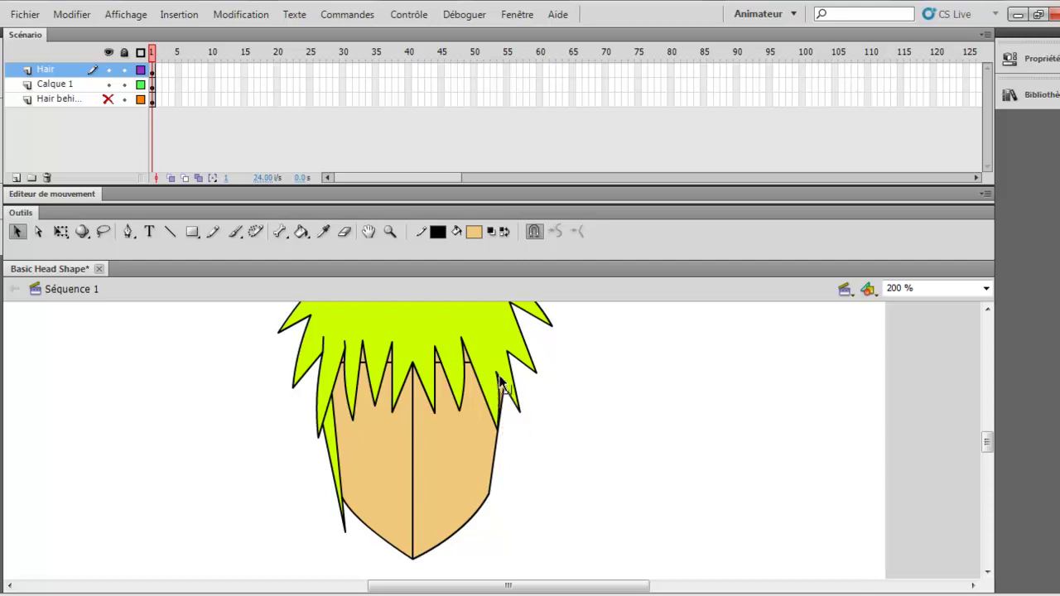
Draw a straight line from the right jaw point up into the hair, undoing three misplaced attempts.
left_click(170, 232)
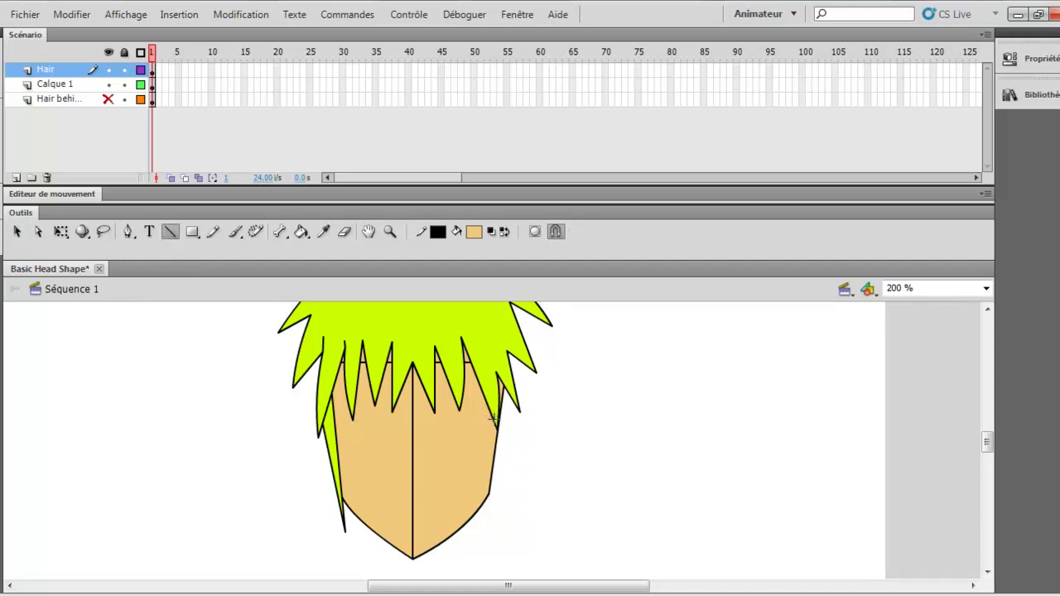
left_click_drag(493, 418, 484, 534)
key("ctrl+z")
mouse_move(495, 421)
left_mouse_down()
mouse_move(487, 545)
mouse_move(500, 409)
mouse_move(505, 398)
mouse_move(517, 406)
mouse_move(508, 389)
mouse_move(506, 406)
left_mouse_up()
key("ctrl+z")
mouse_move(491, 421)
left_mouse_down()
mouse_move(494, 516)
mouse_move(488, 406)
left_mouse_up()
key("ctrl+z")
left_click_drag(488, 524, 506, 389)
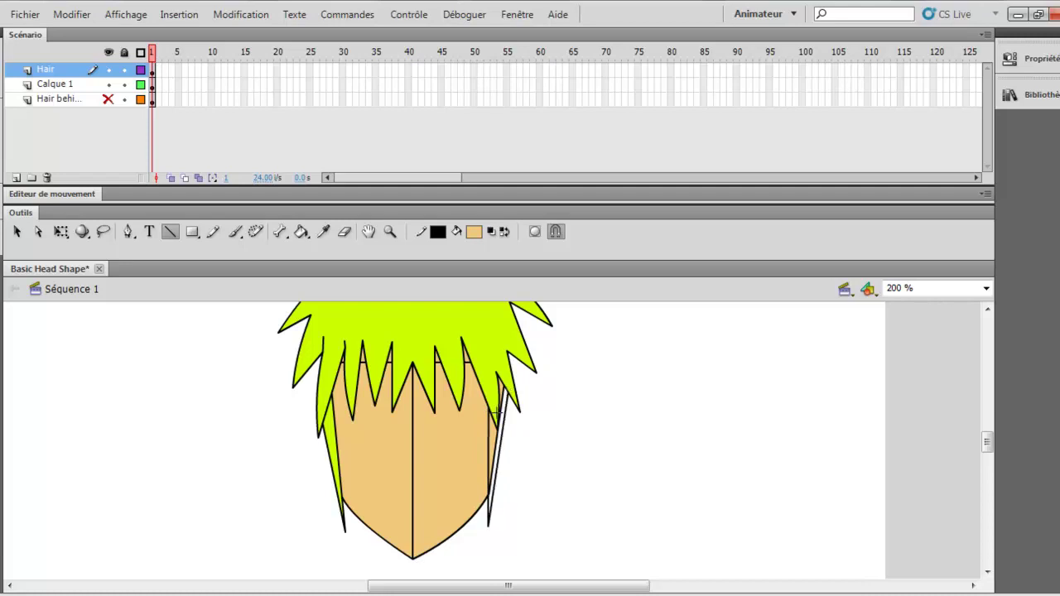
Fill the new right side lock with bright yellow #FFFF00 and nudge its tip.
scroll(460, 396, "up", 3)
left_click(301, 233)
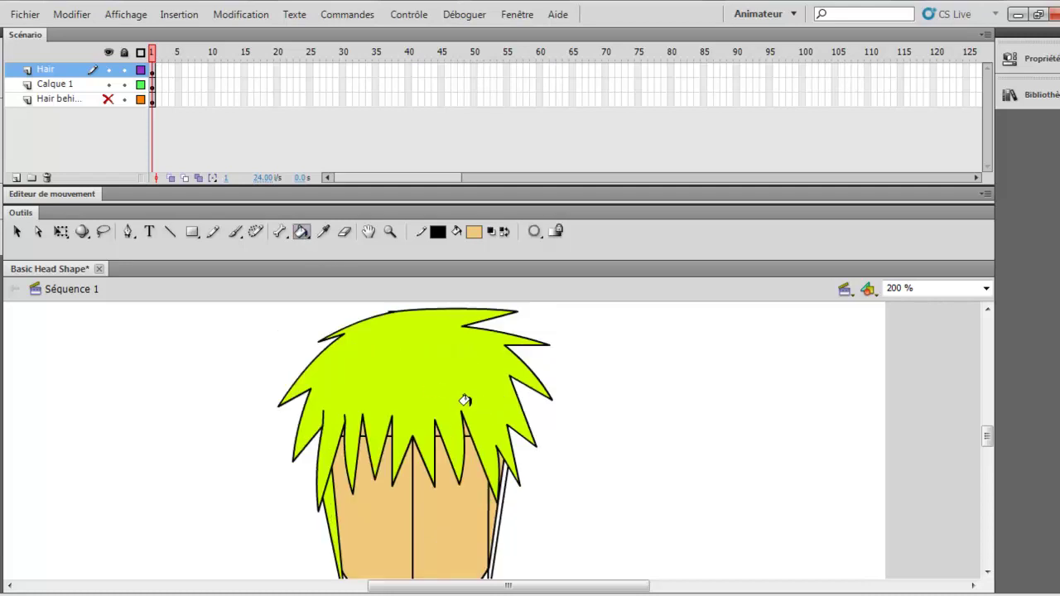
left_click(475, 232)
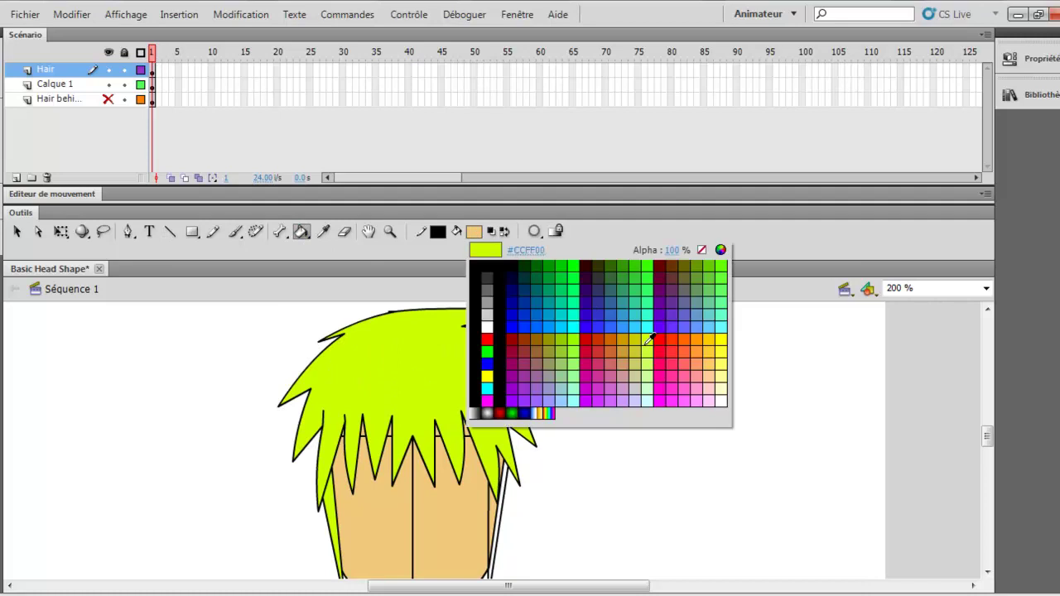
left_click(722, 334)
left_click(493, 494)
scroll(500, 502, "down", 5)
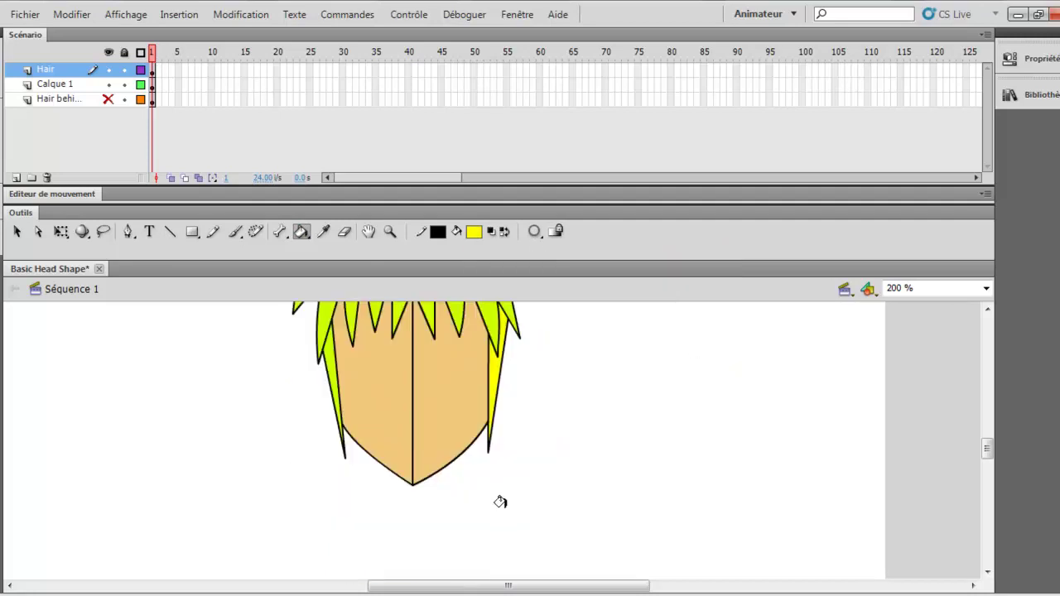
scroll(501, 500, "up", 3)
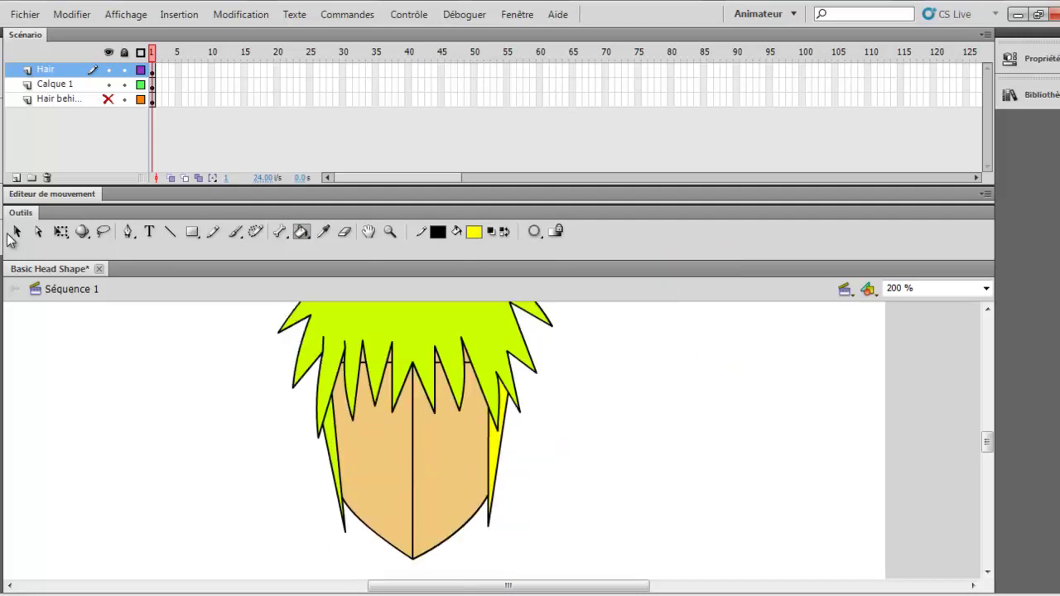
left_click(17, 233)
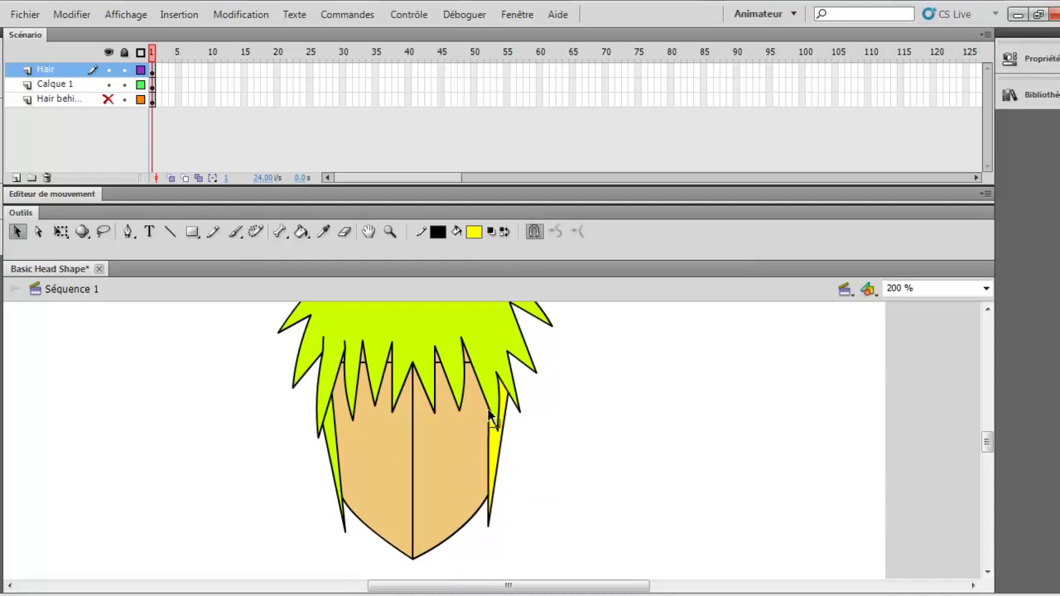
mouse_move(490, 414)
left_mouse_down()
mouse_move(499, 428)
mouse_move(488, 414)
left_mouse_up()
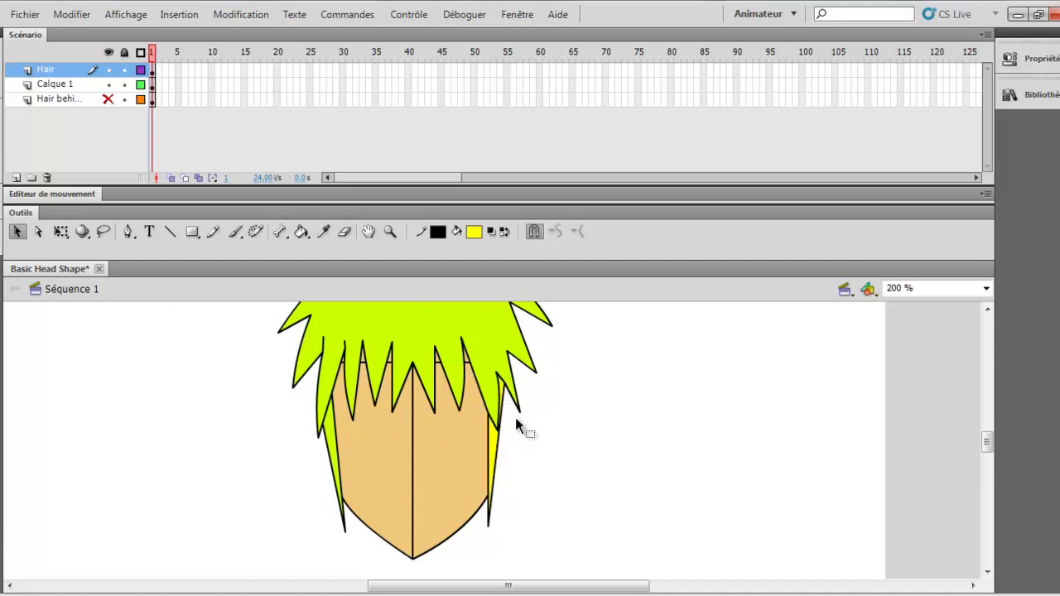
Scroll over the drawing, then select and deselect the hair outline to inspect it.
scroll(518, 430, "down", 3)
scroll(519, 437, "up", 3)
scroll(557, 406, "up", 3)
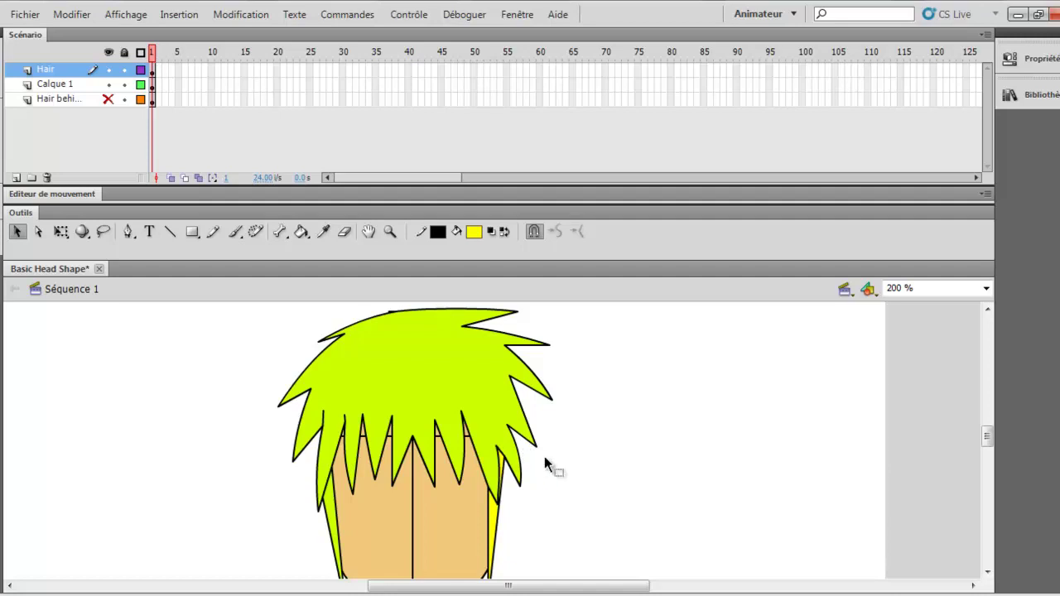
scroll(544, 465, "down", 3)
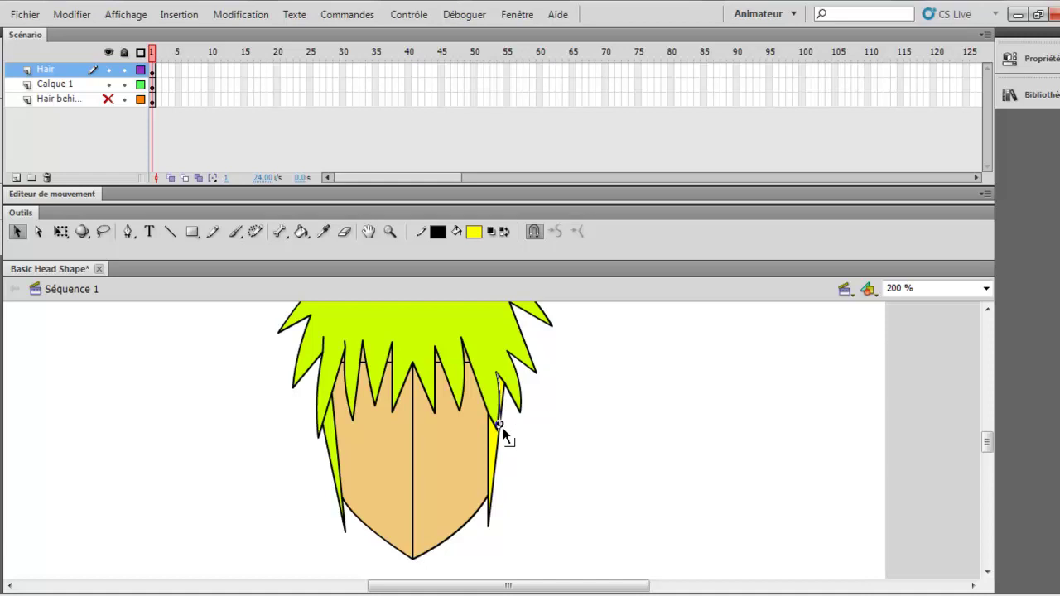
scroll(509, 434, "up", 5)
scroll(518, 463, "down", 2)
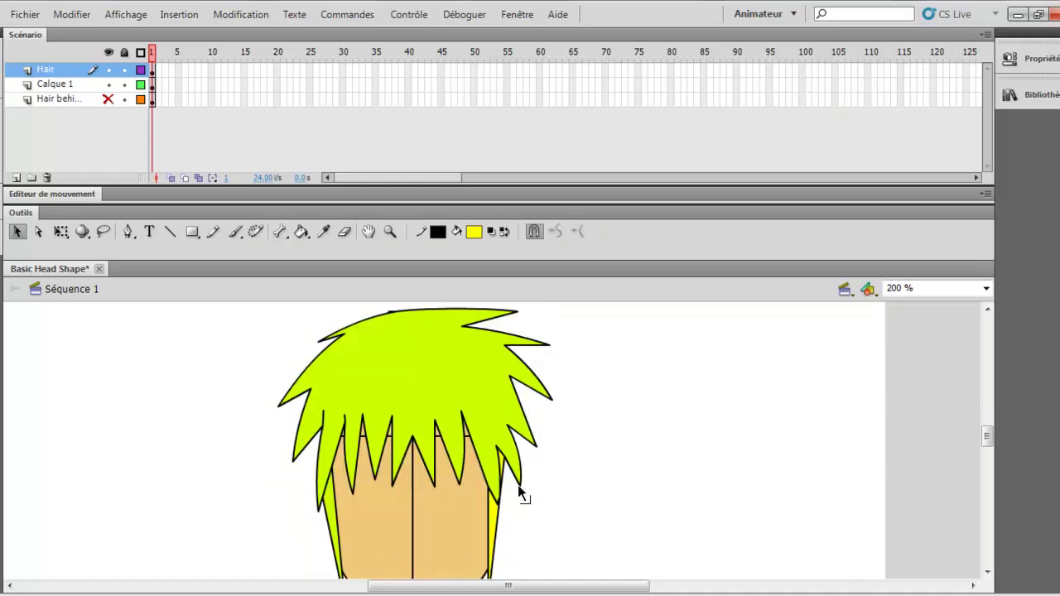
scroll(524, 481, "down", 3)
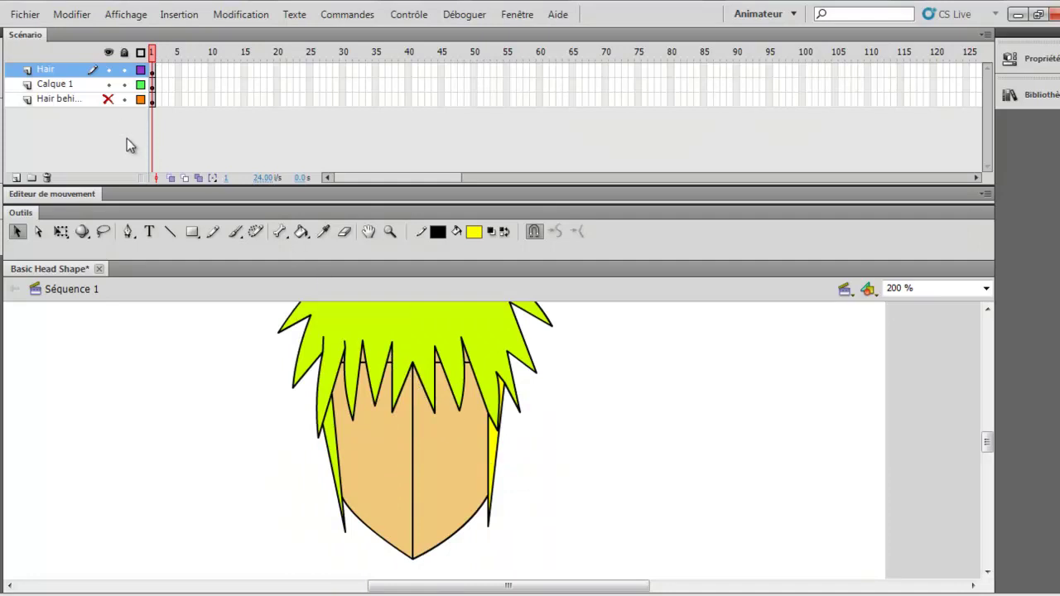
scroll(560, 433, "up", 5)
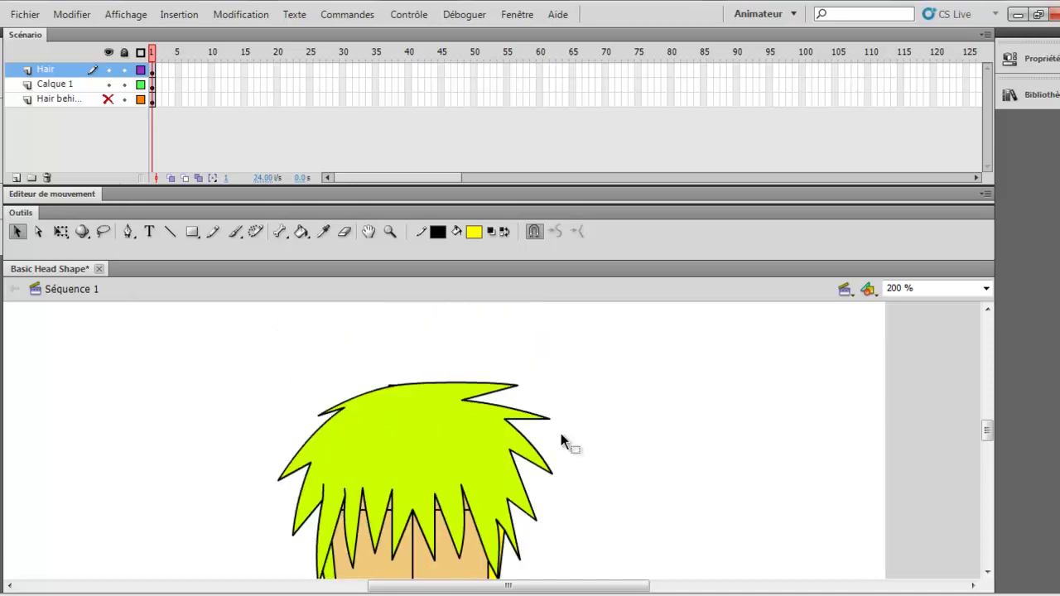
left_click(389, 385)
left_click(444, 383)
scroll(568, 403, "down", 5)
scroll(568, 403, "up", 3)
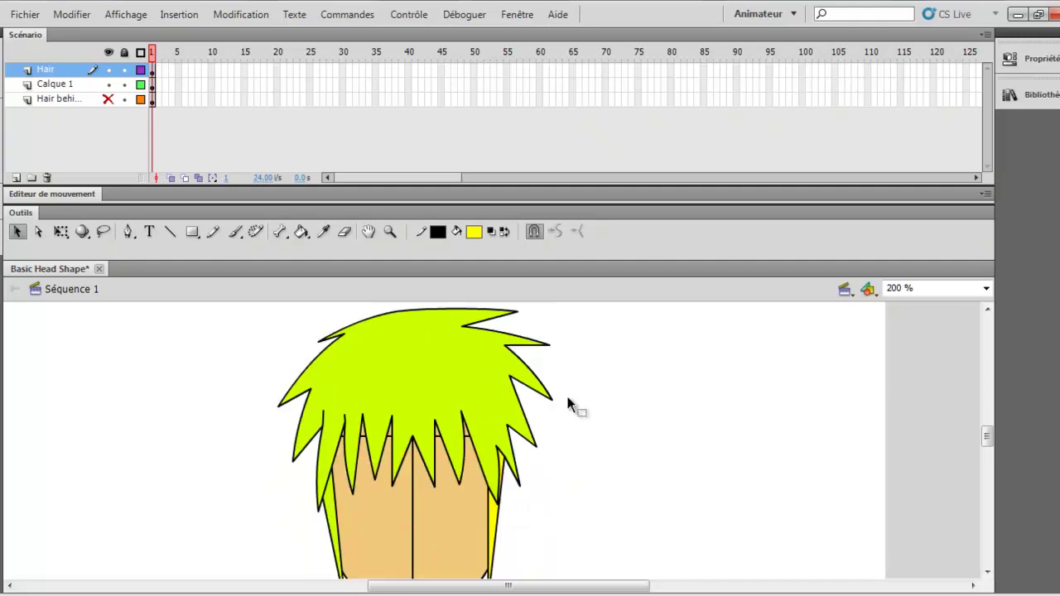
scroll(564, 405, "down", 3)
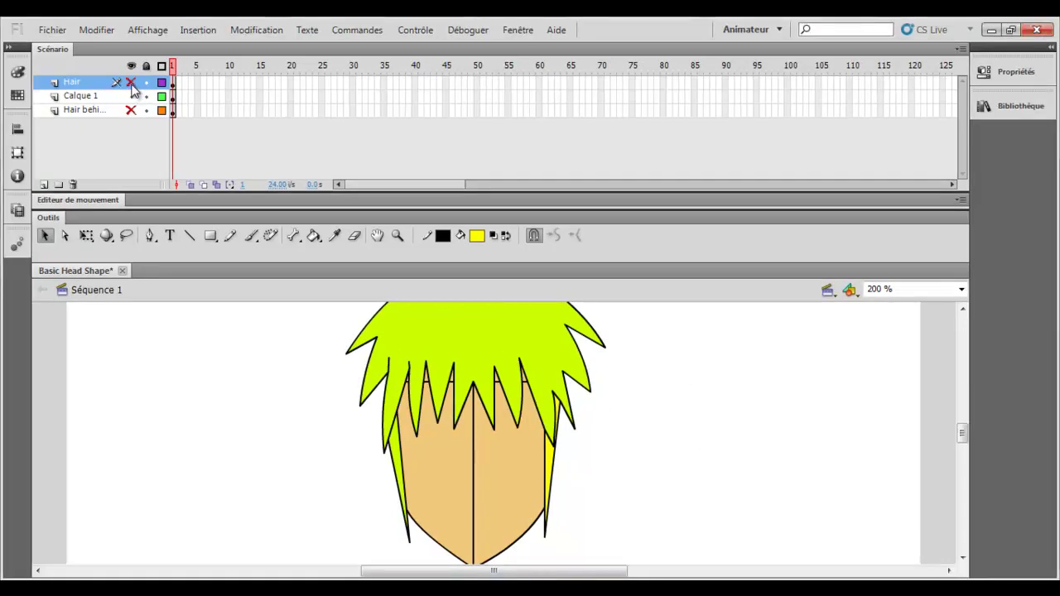
Hide the front hair and delete both crossbar halves and the vertical centre guide line.
left_click(108, 69)
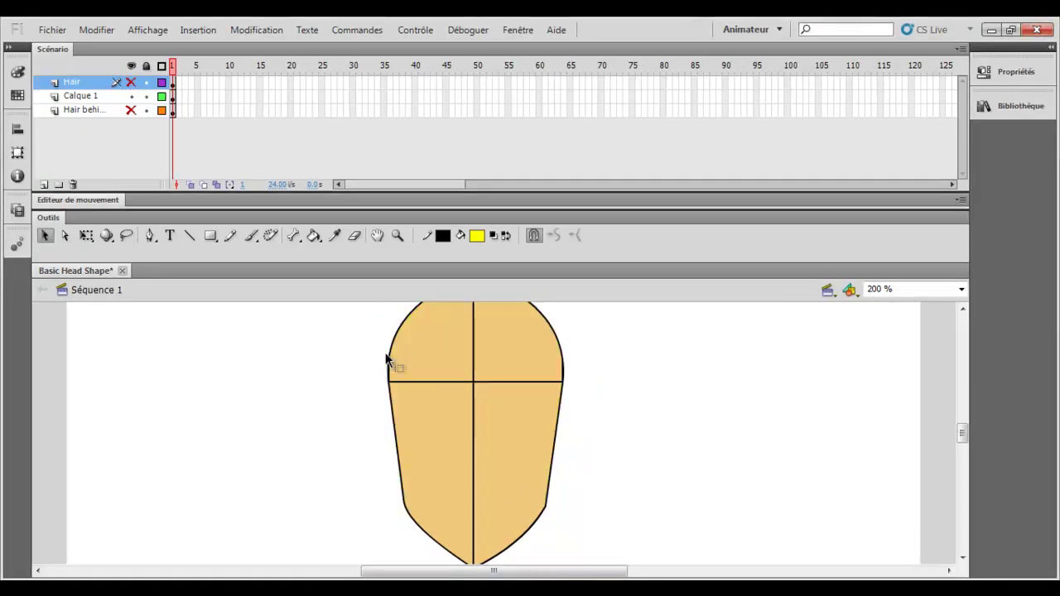
left_click(492, 383)
key("Delete")
left_click(474, 382)
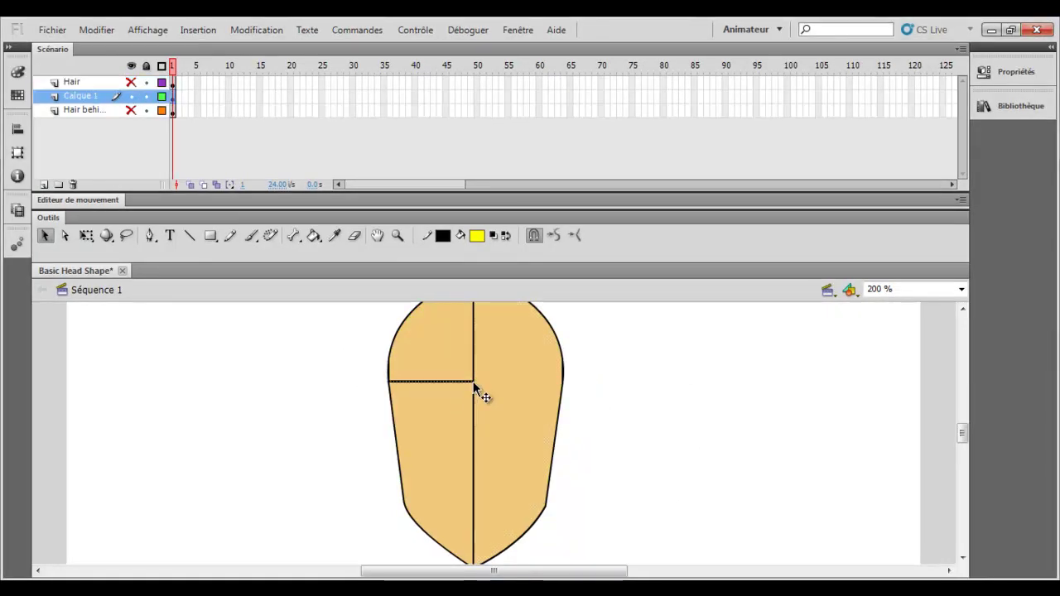
key("Delete")
left_click(474, 389)
key("Delete")
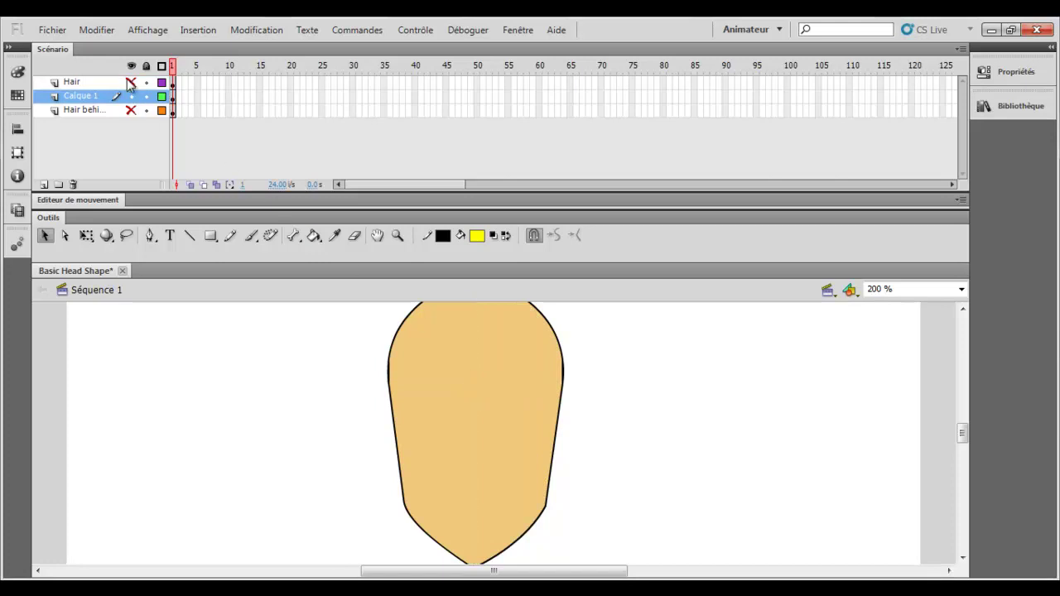
Show the Hair and Hair behind layers again, check the drawing at 100%, then return to 200%.
left_click(131, 84)
left_click(131, 110)
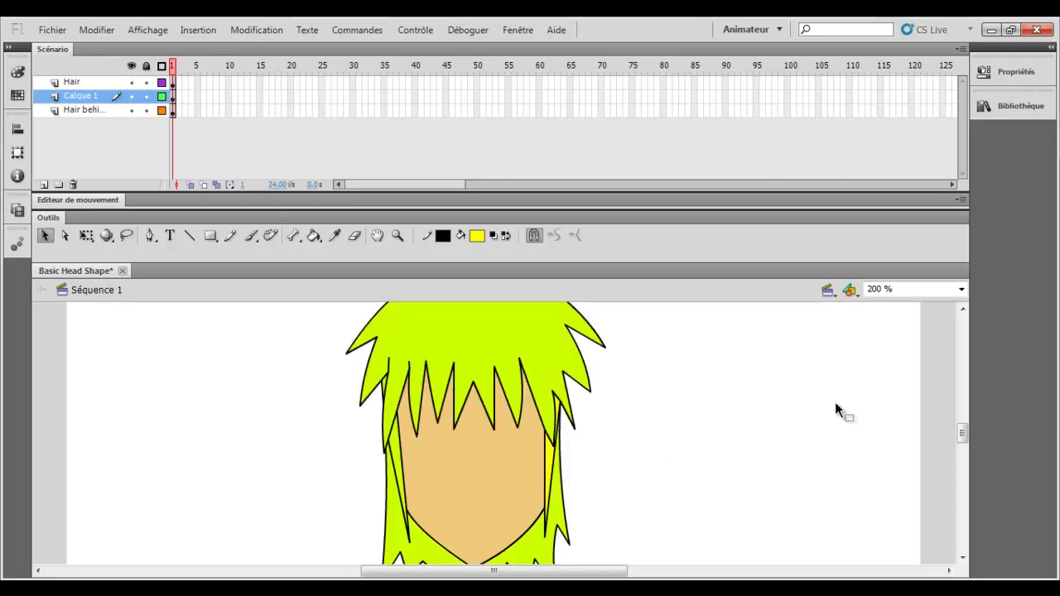
left_click(946, 291)
left_click(961, 289)
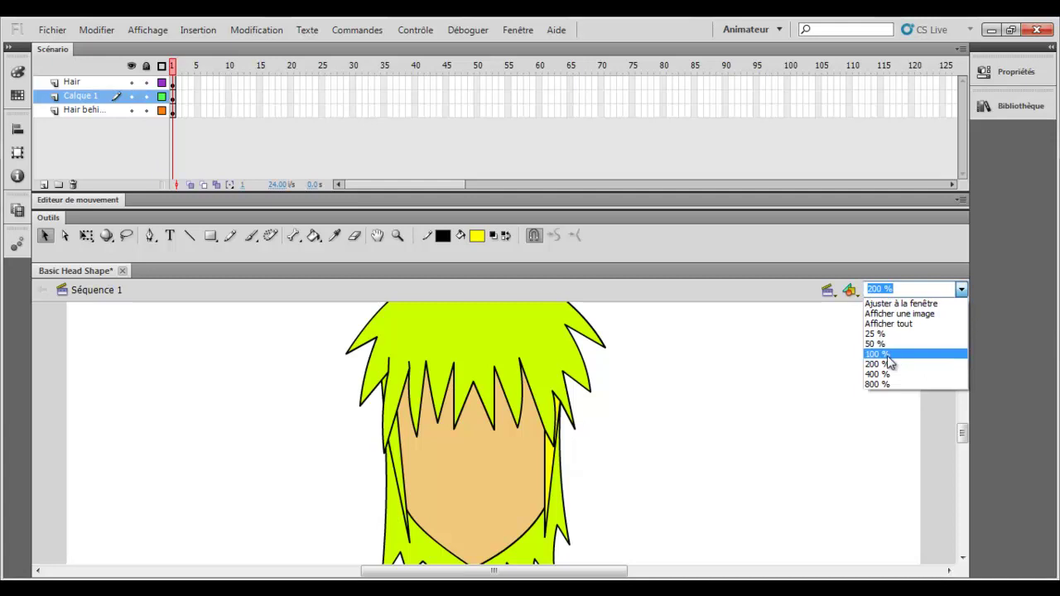
left_click(884, 355)
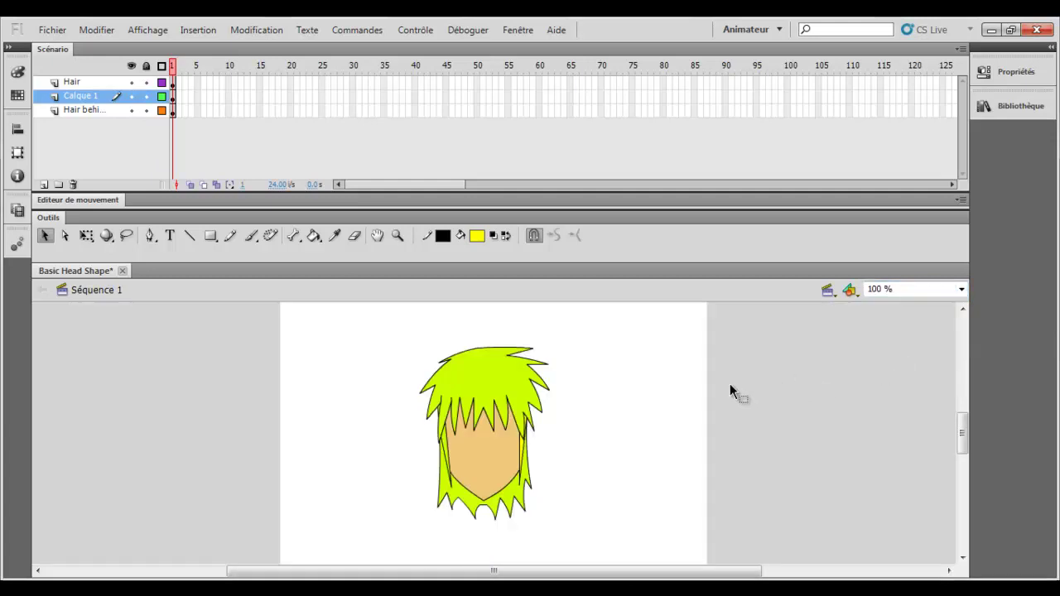
left_click(960, 290)
left_click(896, 372)
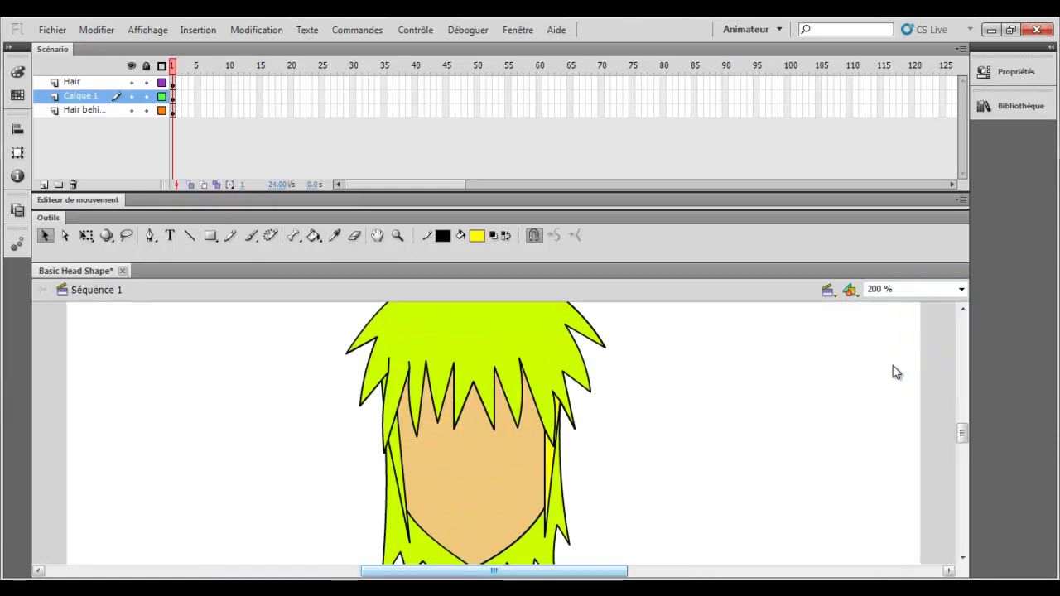